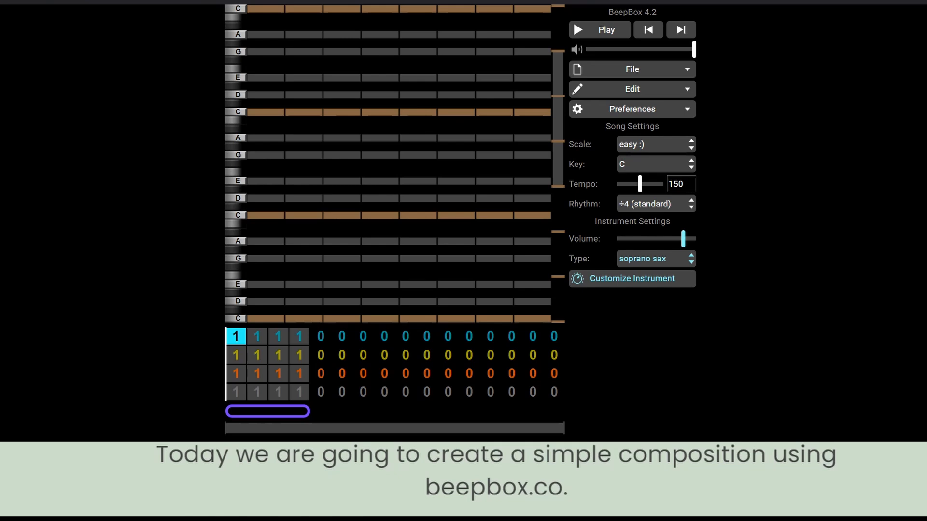
Open the preferences menu to check which options are enabled.
click(653, 115)
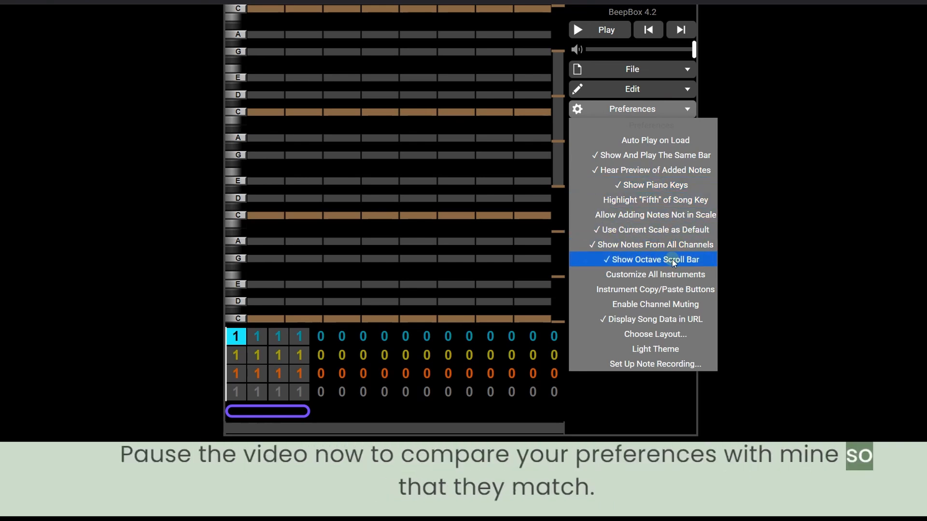
click(660, 111)
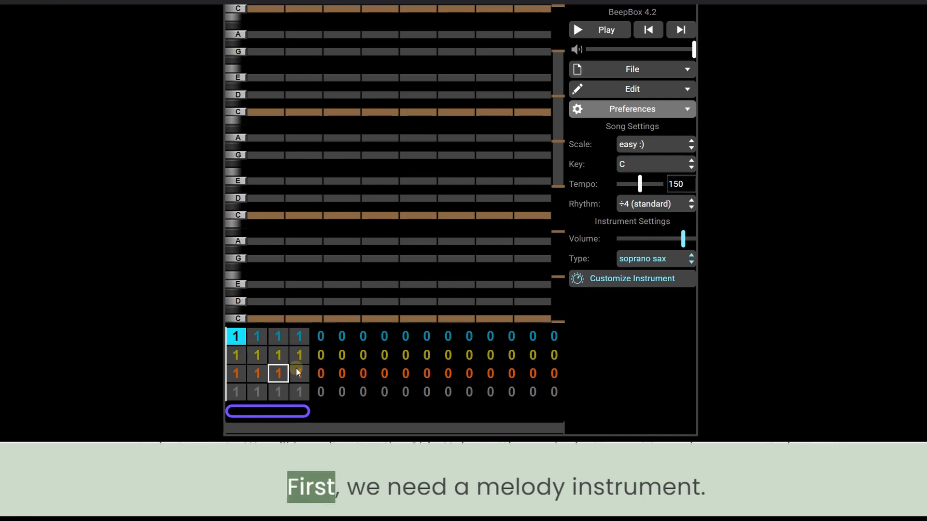
Select the blue melody channel and set its instrument type to square lead.
click(235, 340)
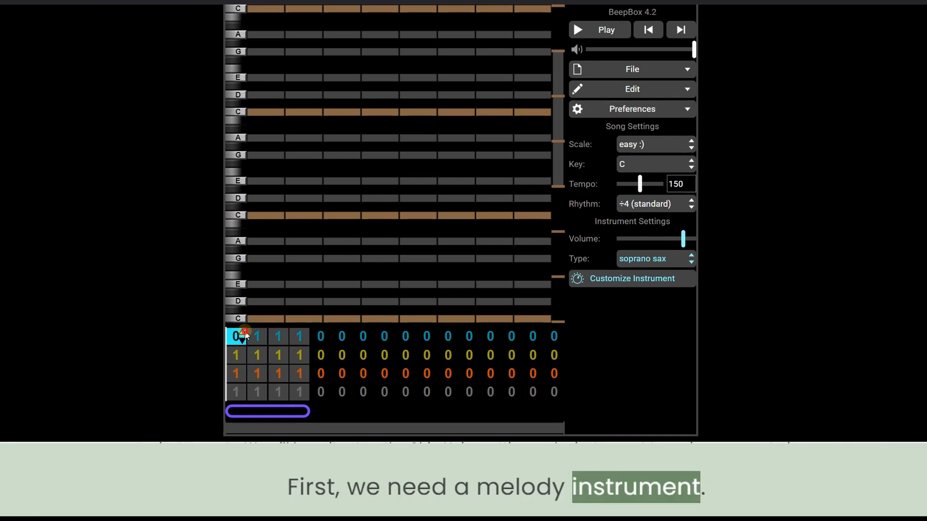
click(235, 357)
click(236, 374)
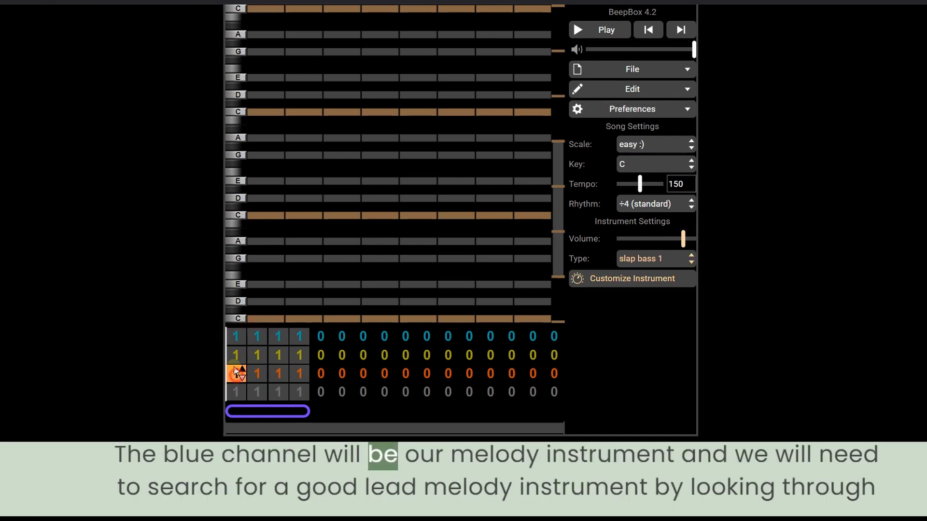
click(234, 356)
click(236, 336)
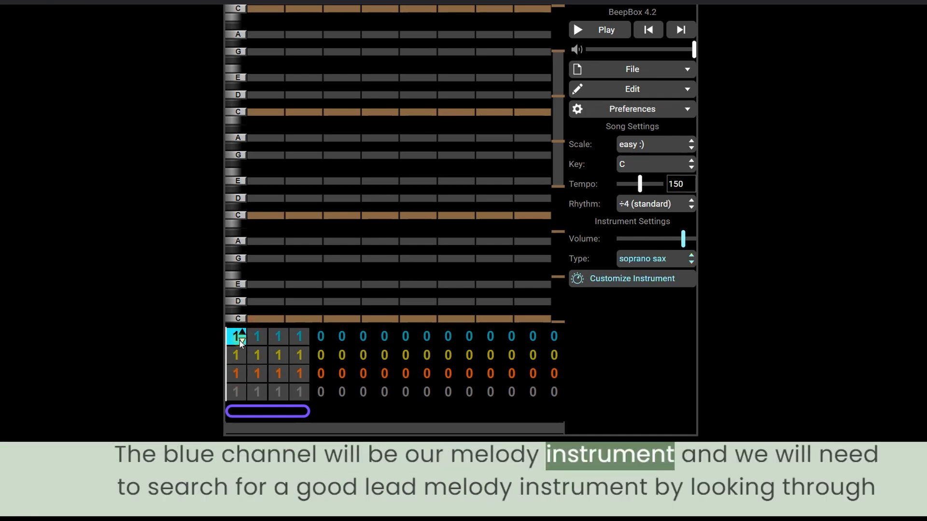
click(669, 262)
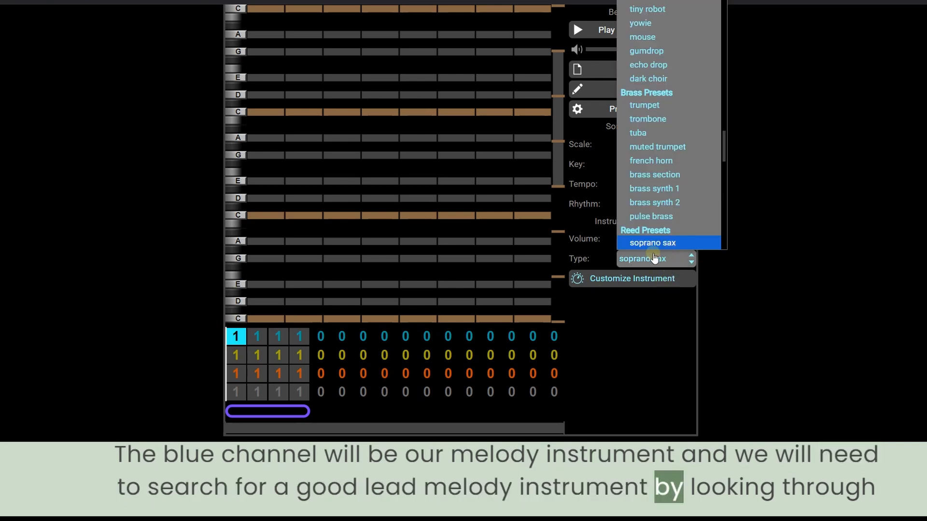
click(649, 261)
click(643, 262)
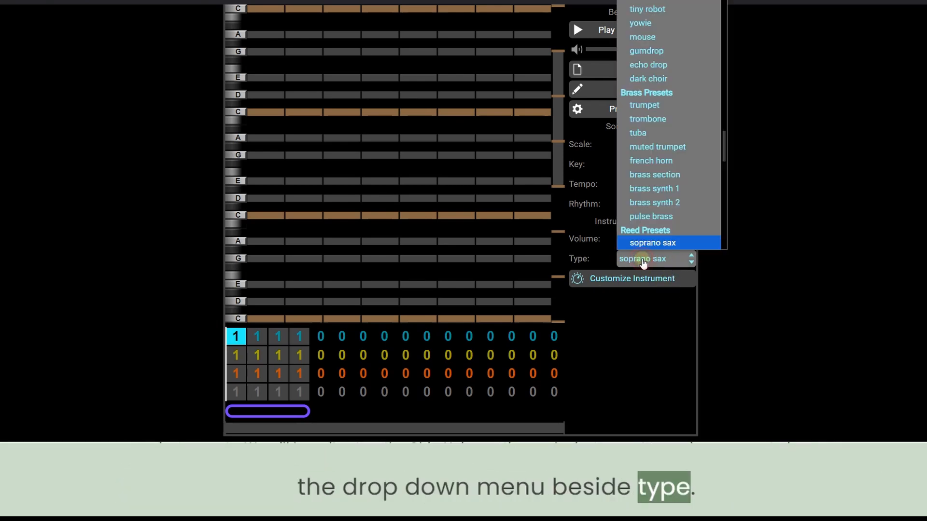
drag(724, 150, 725, 0)
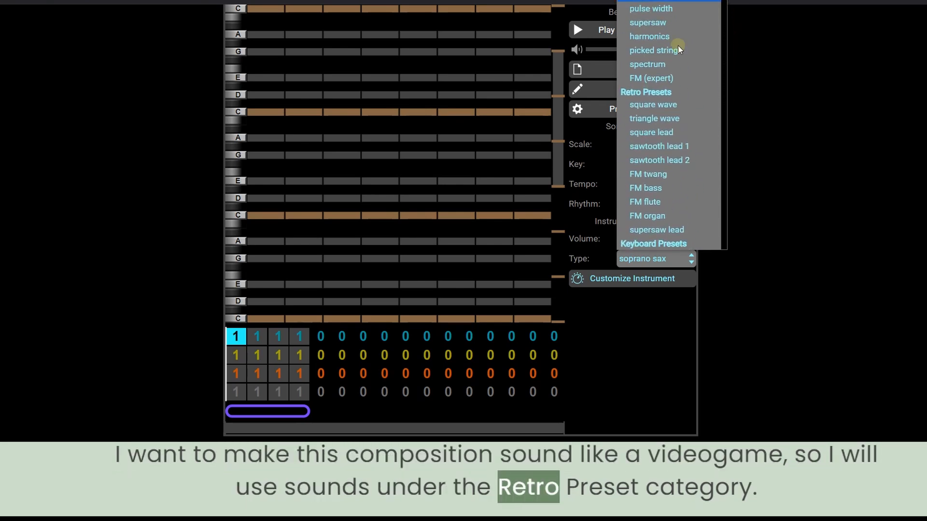
click(680, 131)
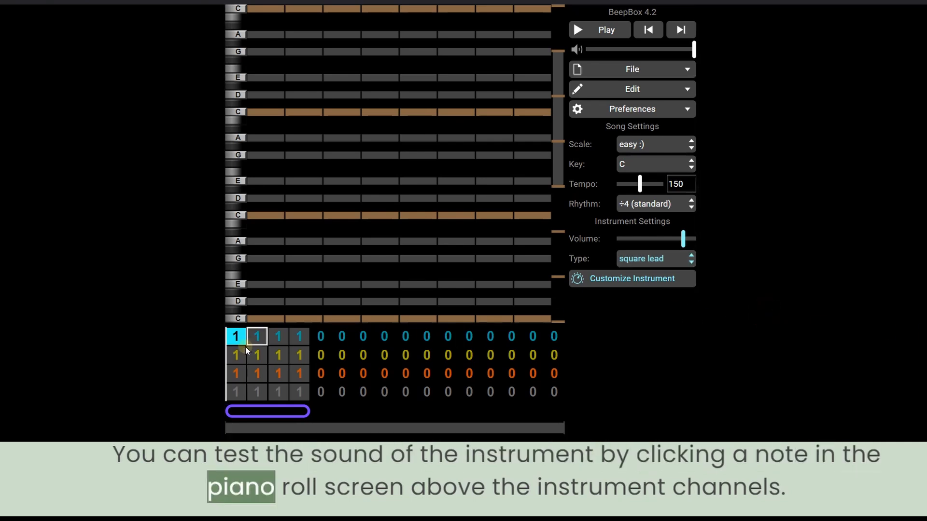
Place and remove test notes in the piano roll to hear the square lead sound.
click(263, 215)
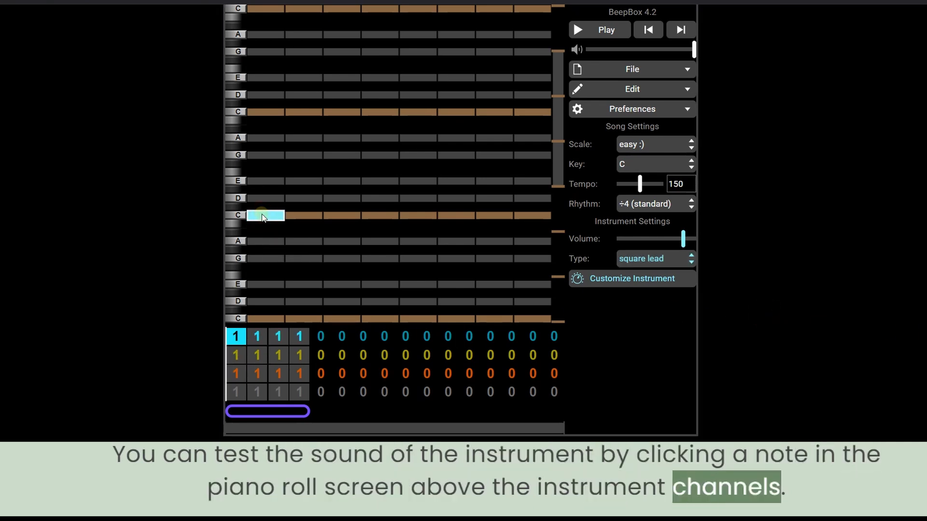
click(261, 215)
click(260, 111)
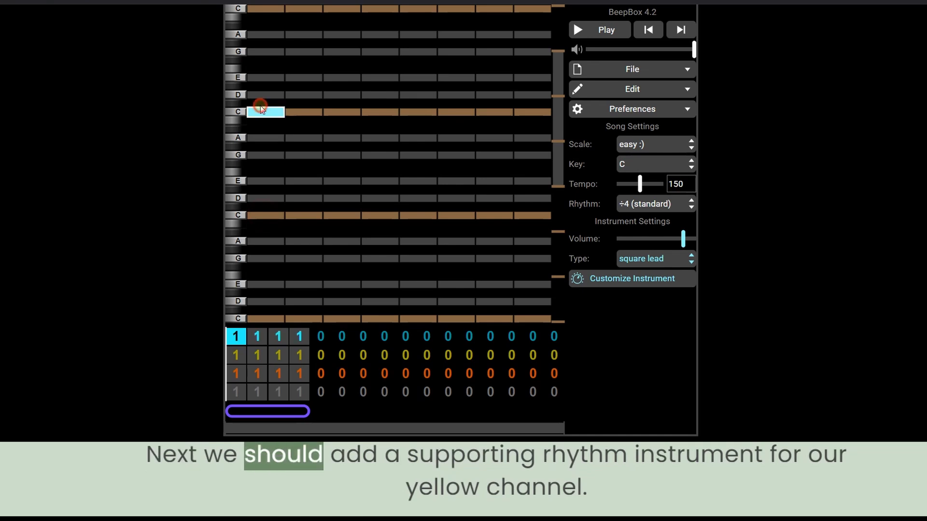
click(260, 111)
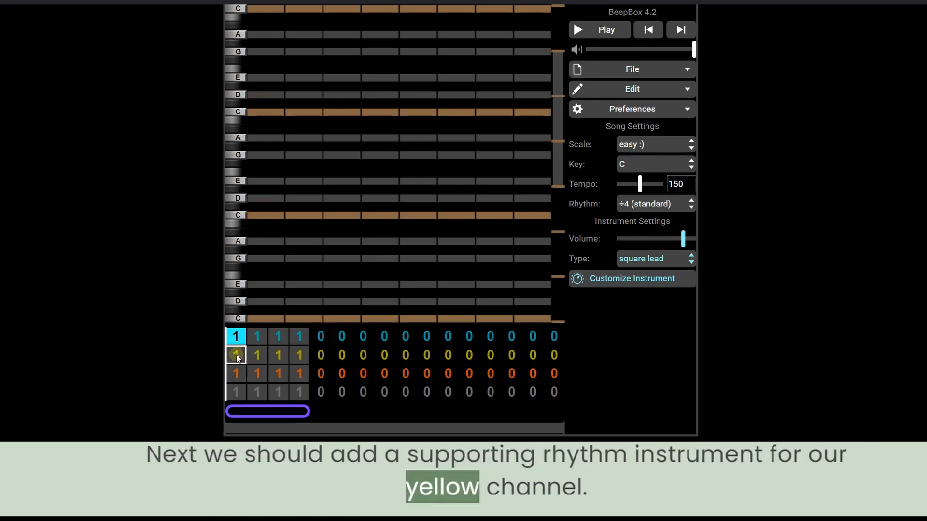
Set the yellow channel's instrument type to triangle wave.
click(664, 263)
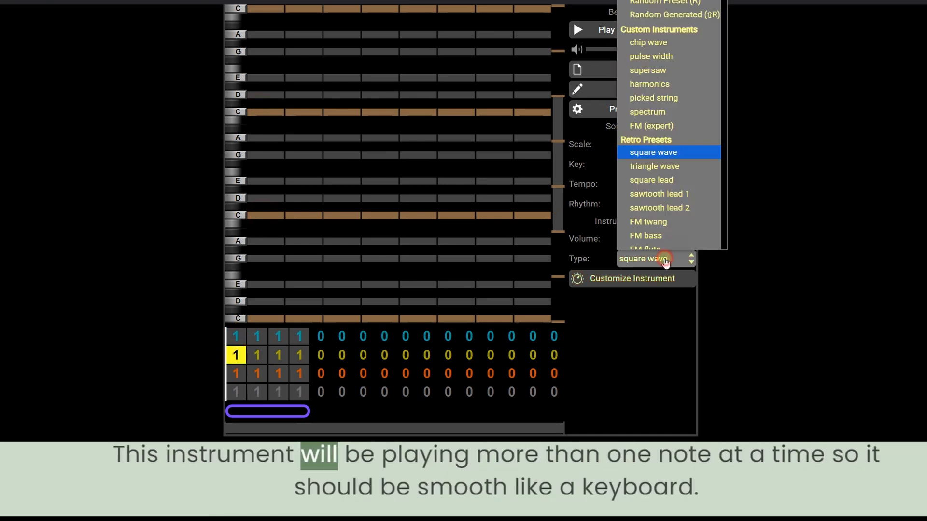
click(668, 163)
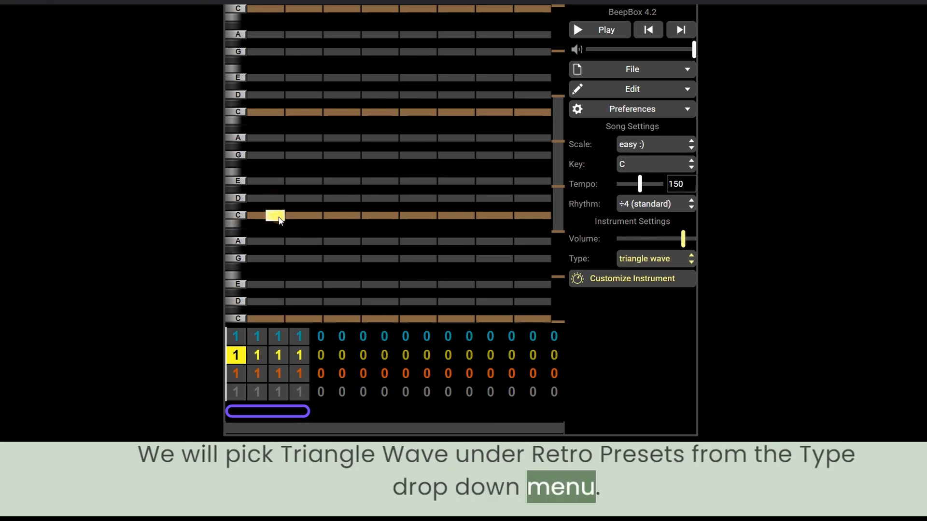
Place and remove test notes in the piano roll to hear the triangle wave.
drag(279, 216, 259, 217)
click(259, 217)
drag(257, 113, 278, 113)
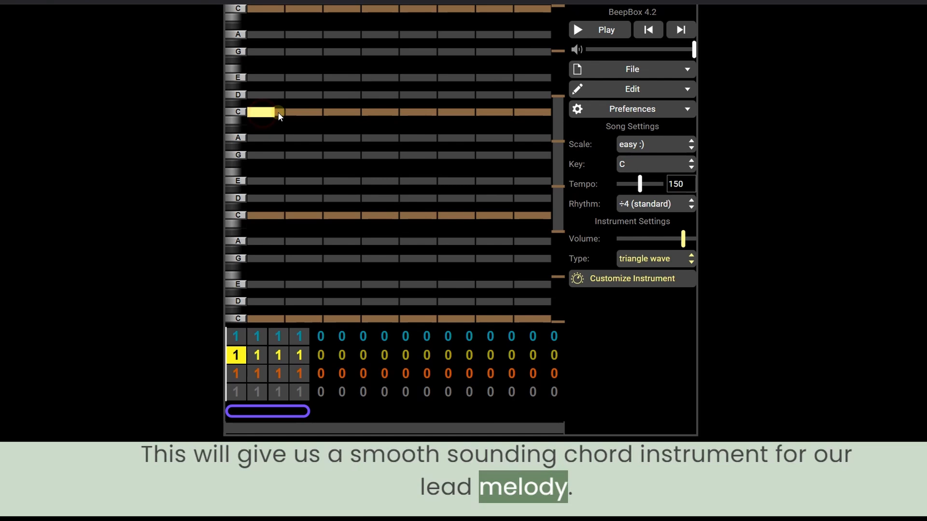
click(270, 83)
Select the orange channel and set its instrument type to FM bass.
click(242, 374)
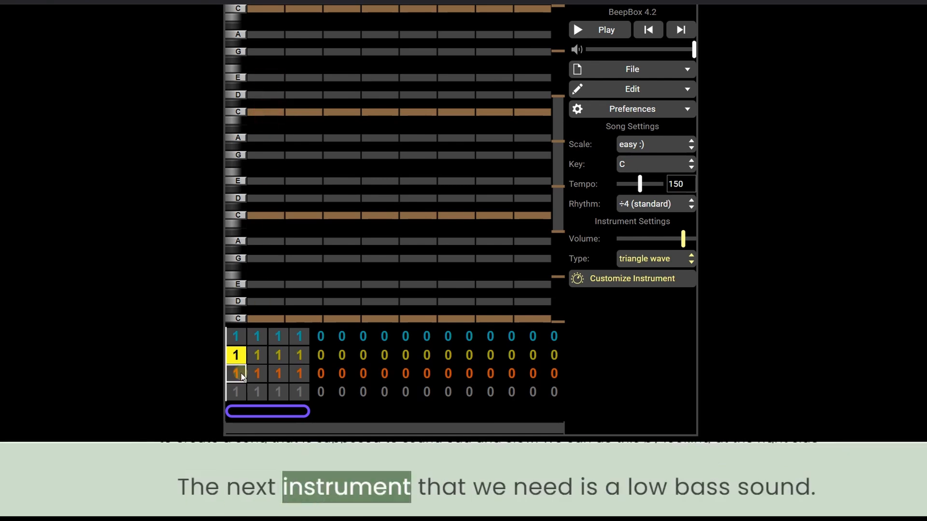
click(657, 260)
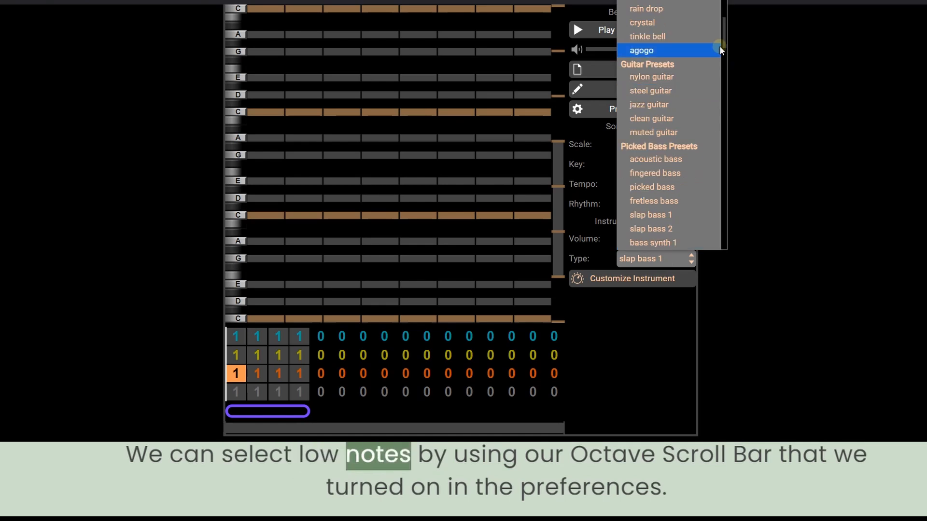
scroll(719, 45, up, 10)
scroll(641, 106, down, 3)
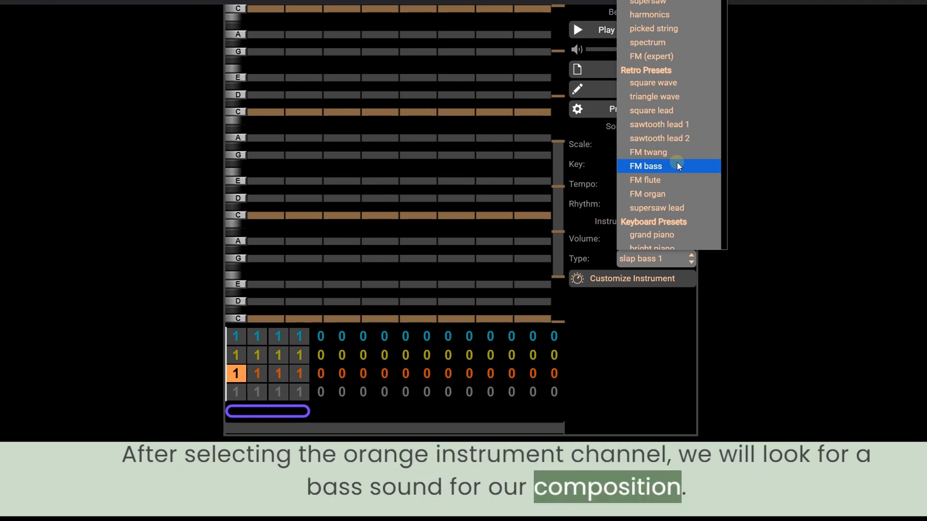
click(678, 169)
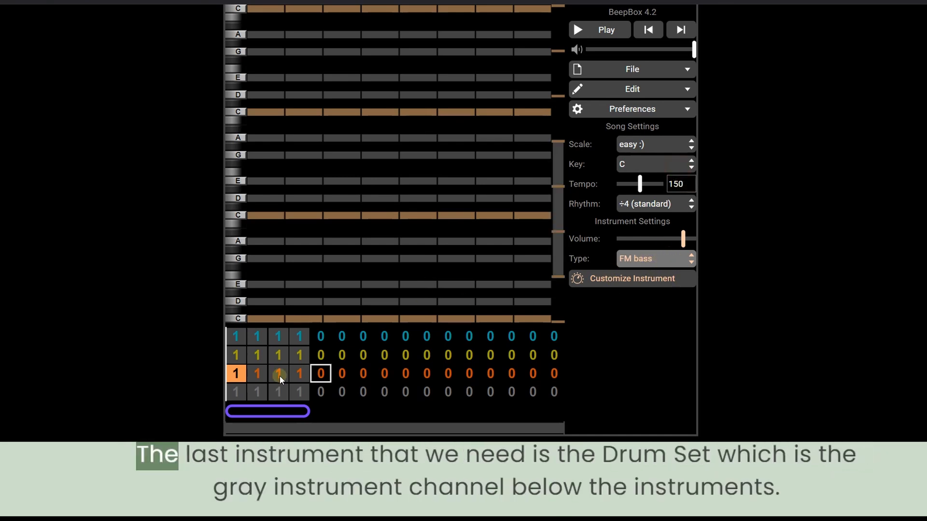
Select the gray drum channel and set its instrument type to chip noise.
click(236, 391)
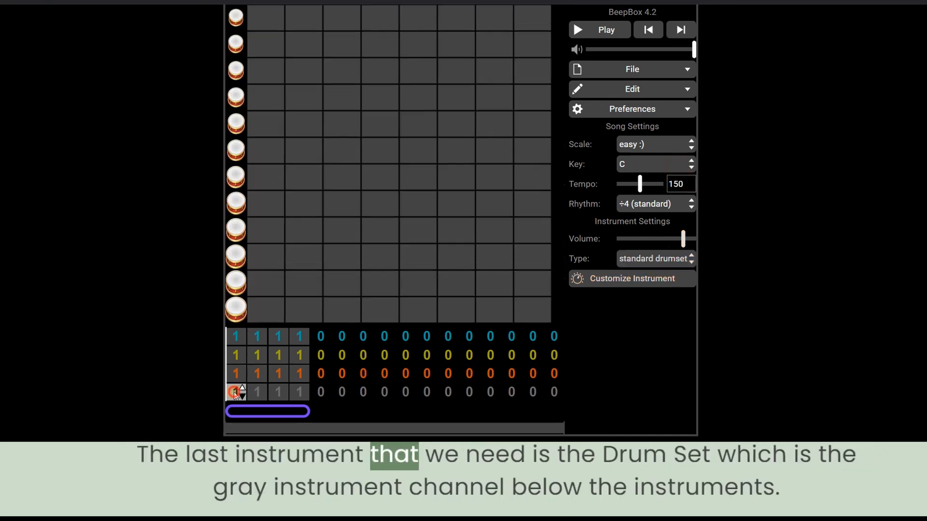
click(655, 259)
click(678, 91)
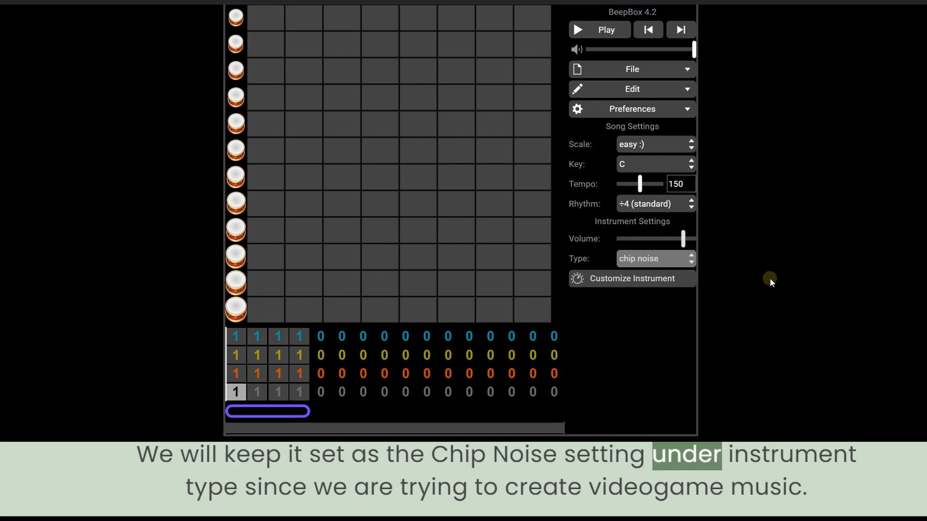
click(646, 261)
click(644, 261)
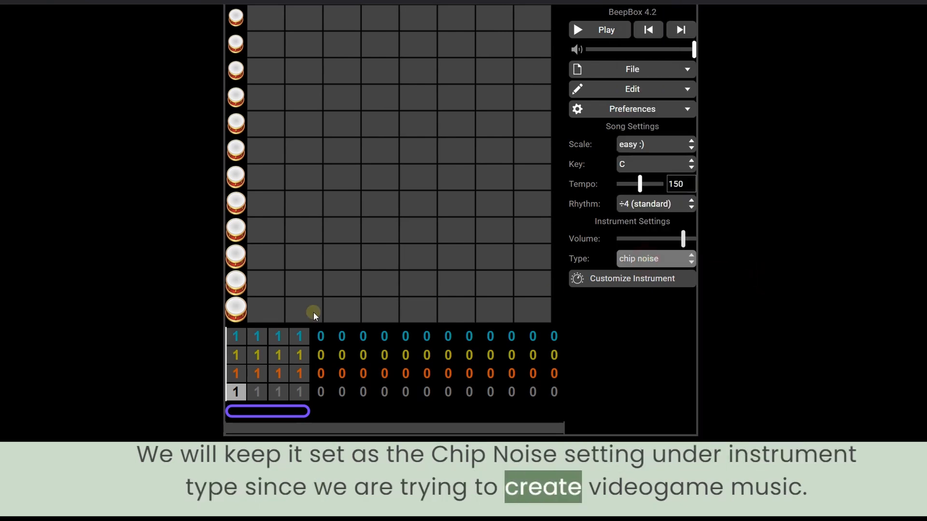
Set the song scale to easy :( and the tempo to 100.
click(235, 336)
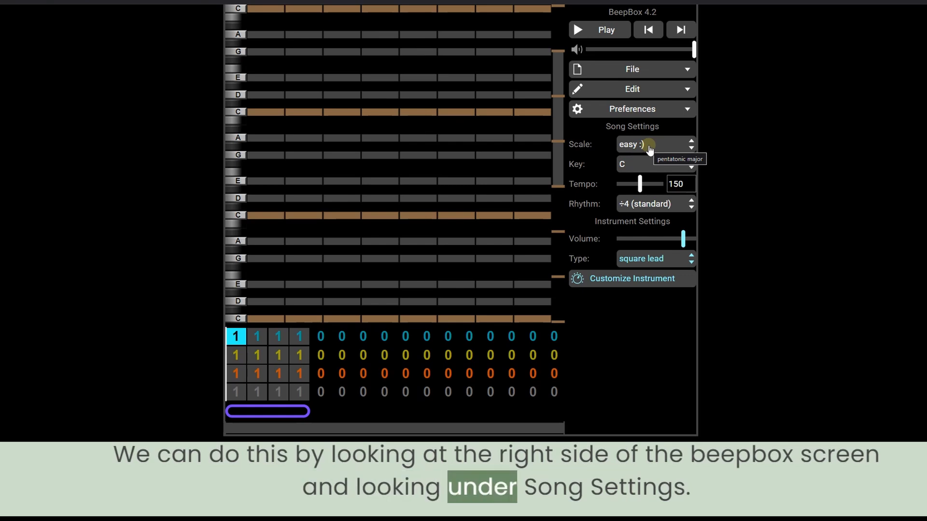
click(664, 145)
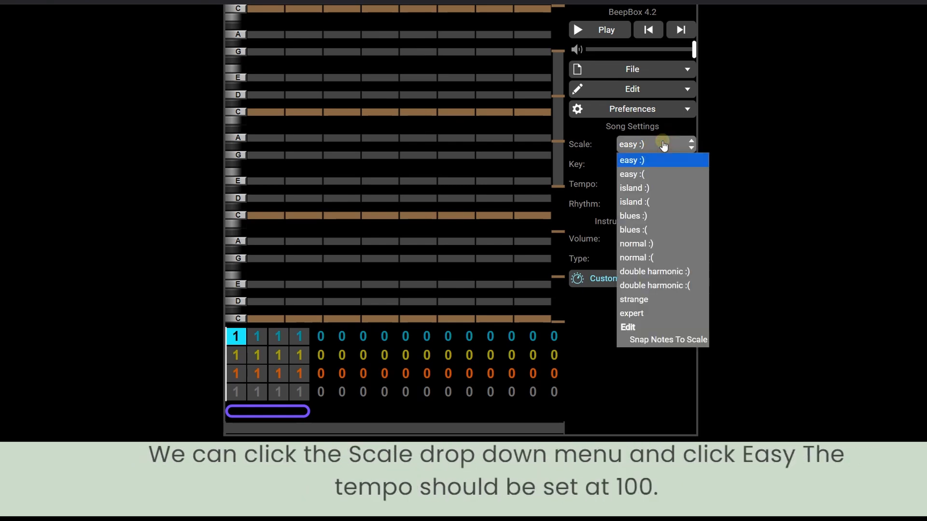
click(663, 173)
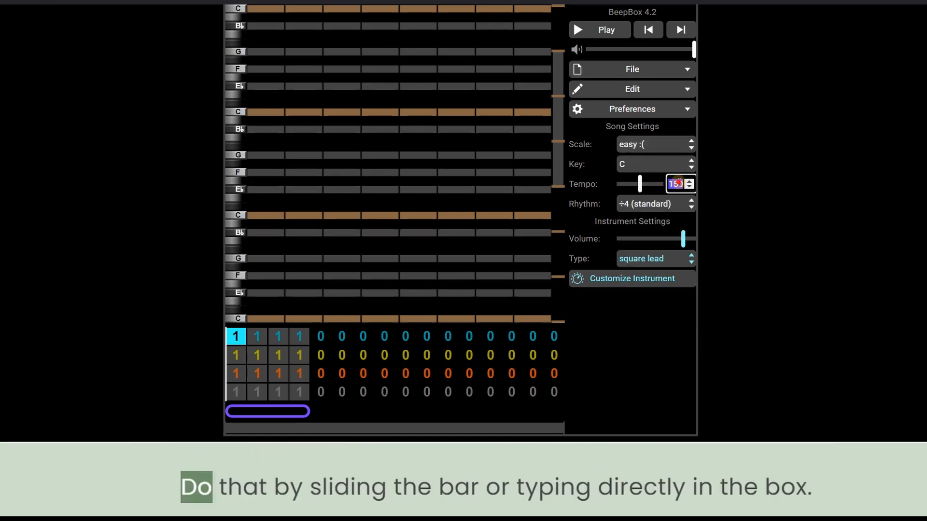
text(100)
key(Return)
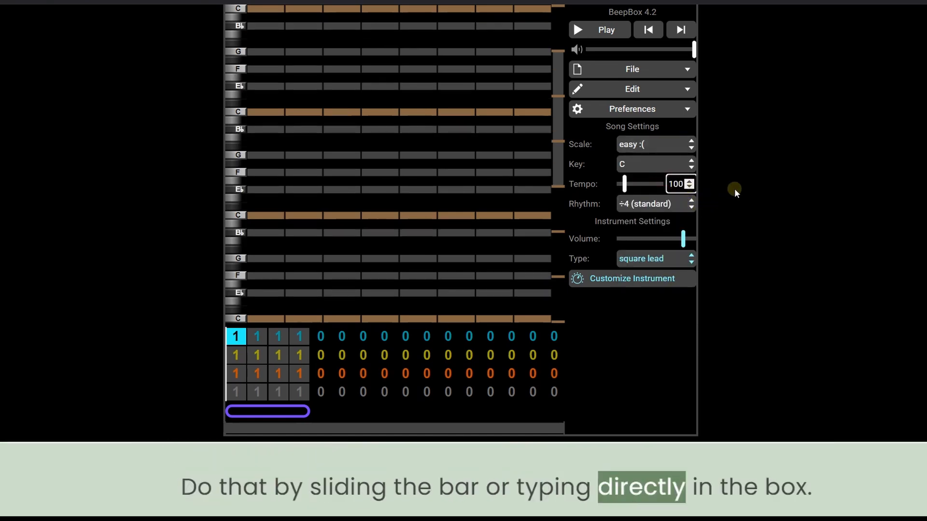
click(734, 193)
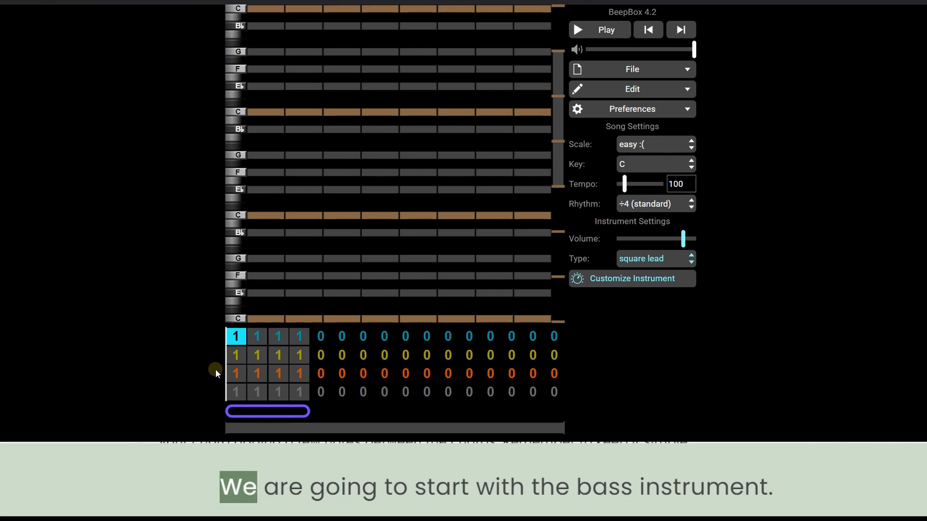
Paste pattern notes of C and G into the orange bass channel's first pattern.
click(233, 372)
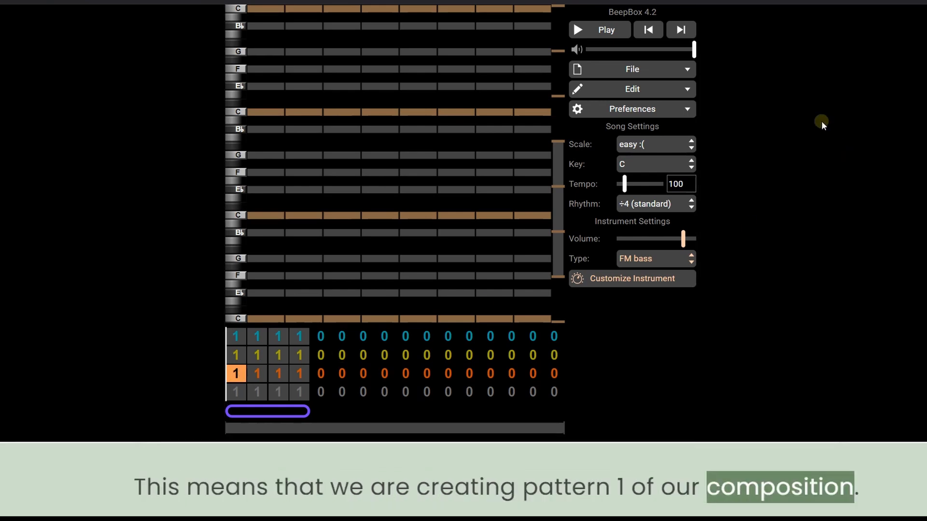
click(780, 105)
click(658, 90)
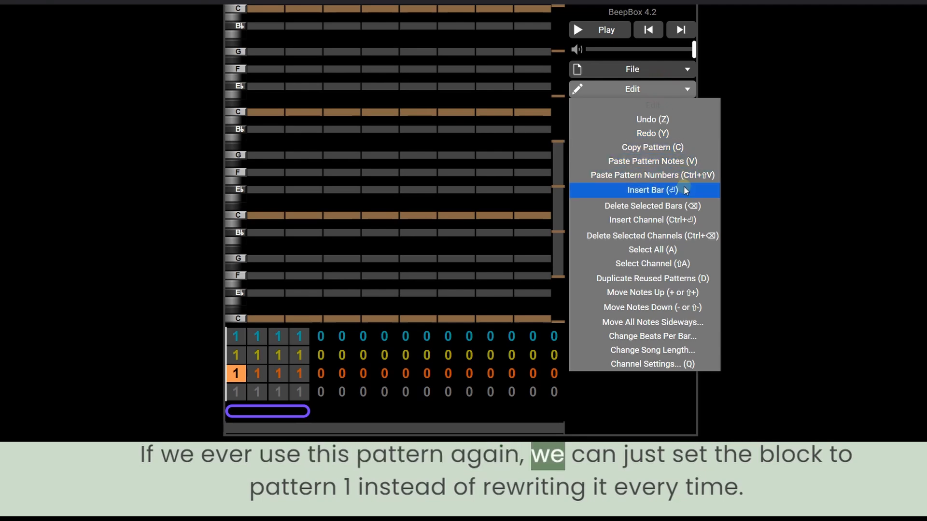
click(690, 161)
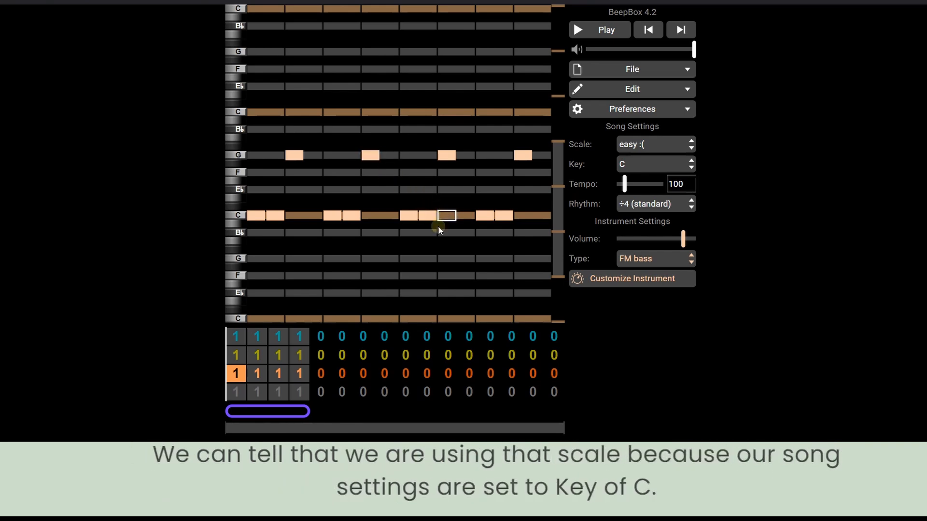
click(519, 158)
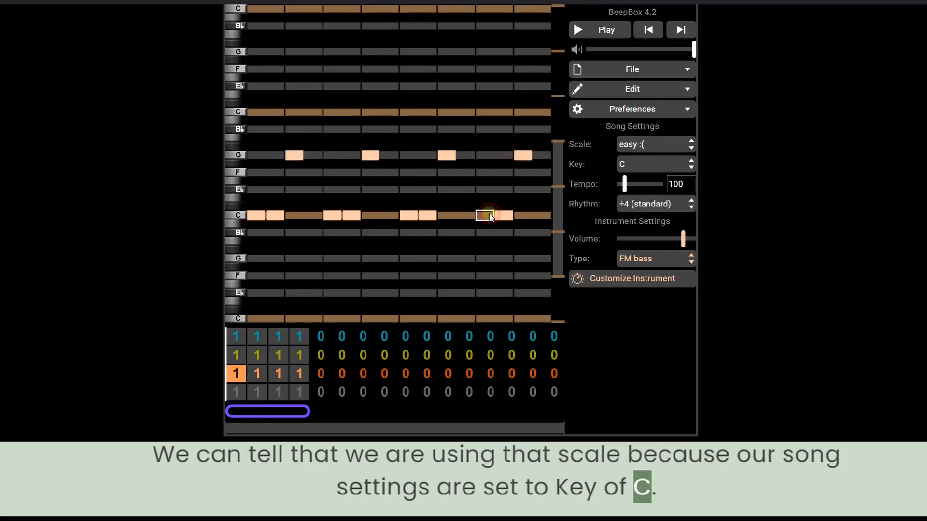
Build C minor chords from C, E flat and G notes in the yellow channel's first pattern.
click(237, 354)
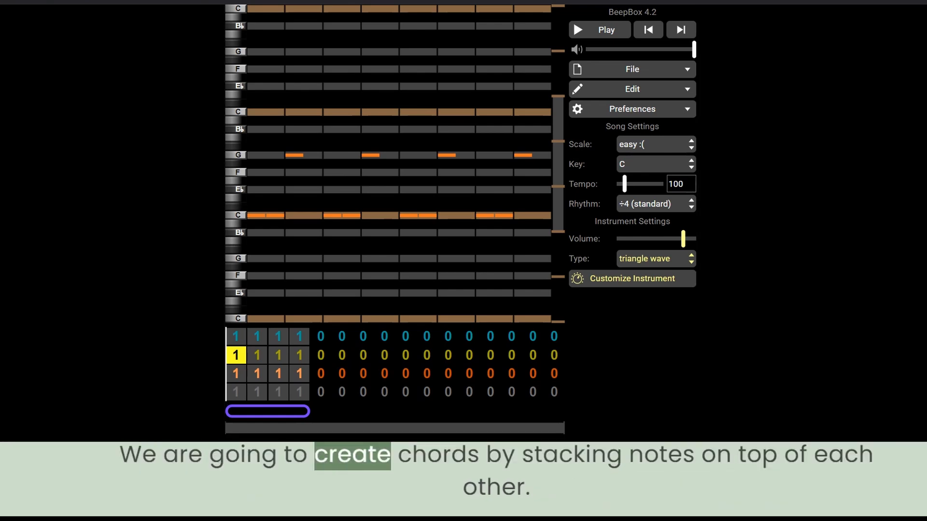
click(644, 329)
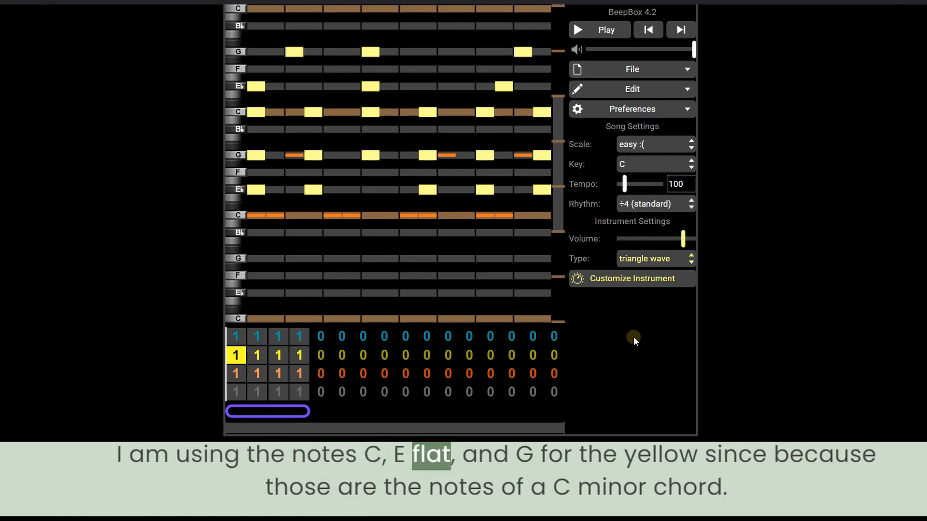
click(257, 113)
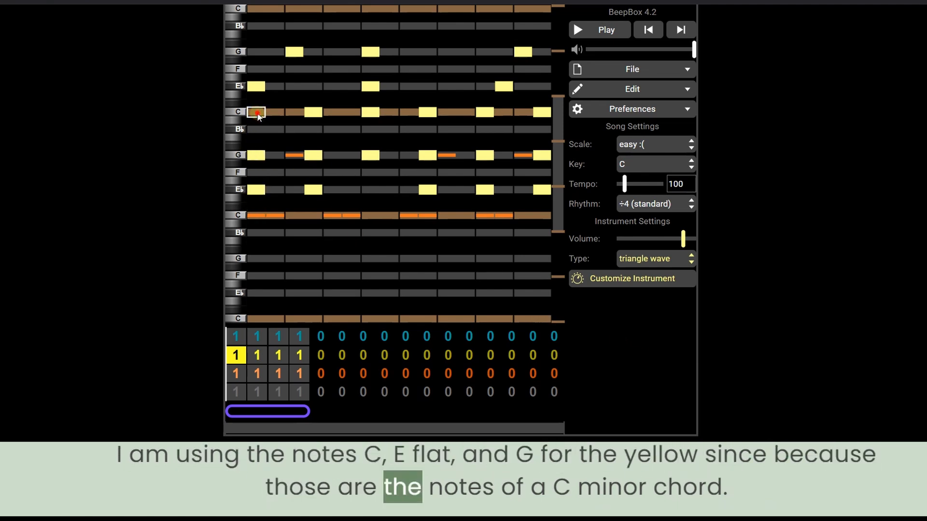
click(258, 113)
double_click(255, 189)
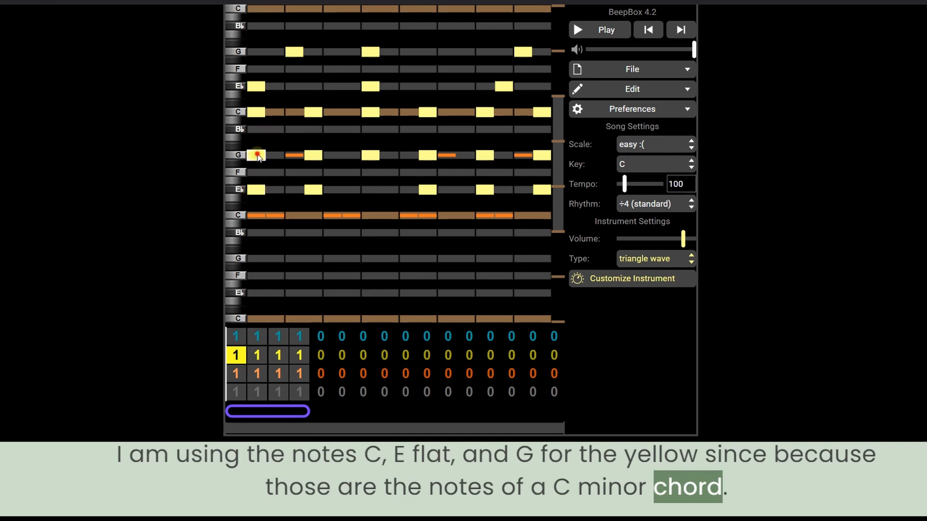
Place a G note at the start of the yellow channel's chord pattern.
click(258, 154)
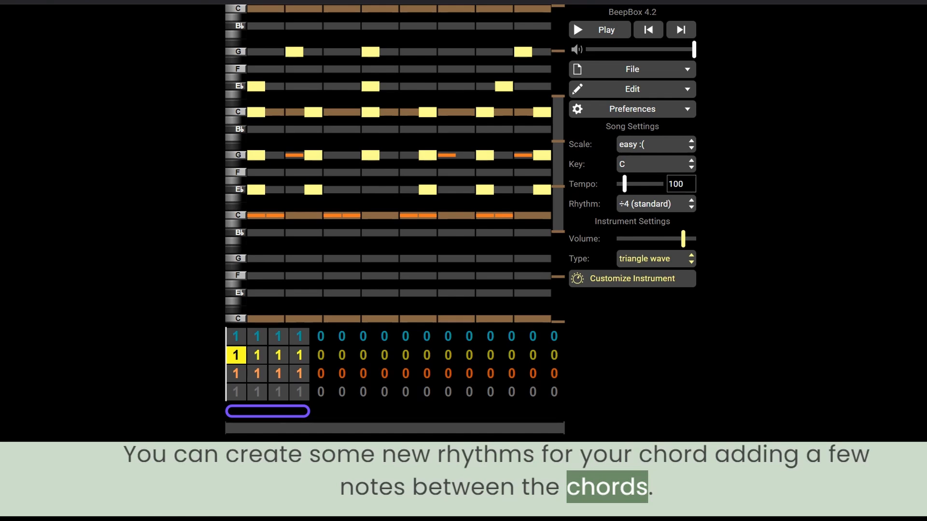
click(627, 361)
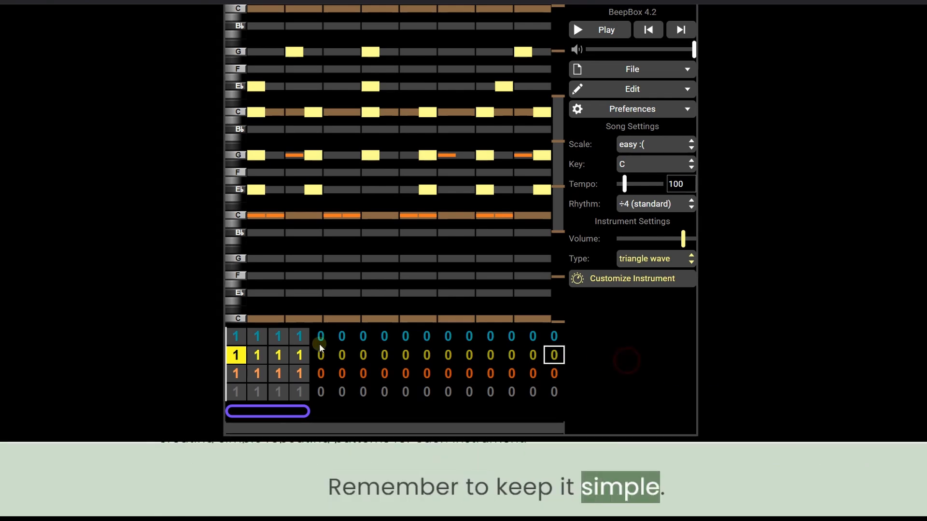
Set the second bar of the blue, yellow and orange channels to pattern 2.
click(229, 336)
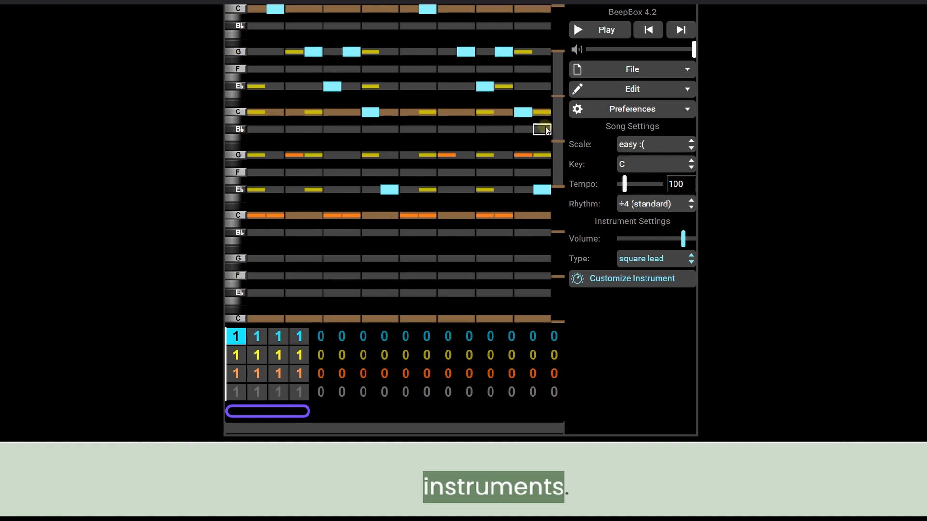
drag(561, 117, 569, 46)
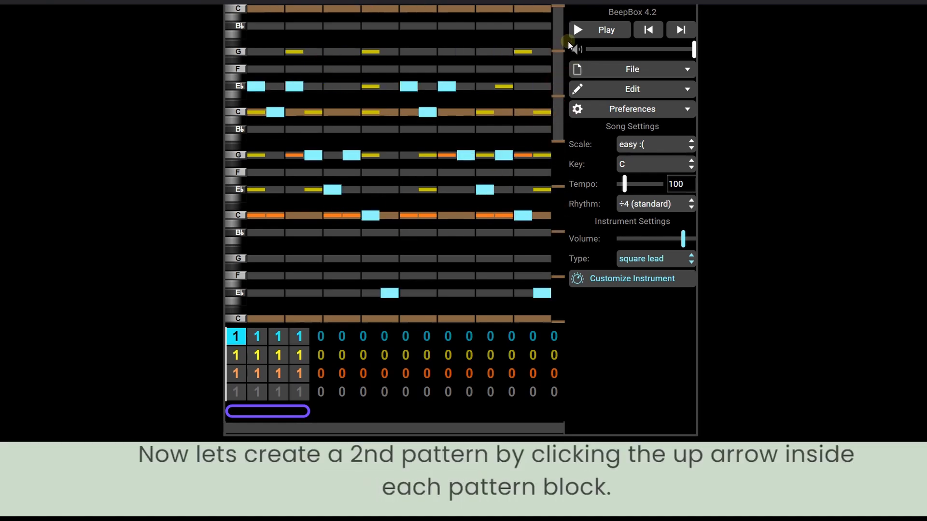
click(250, 339)
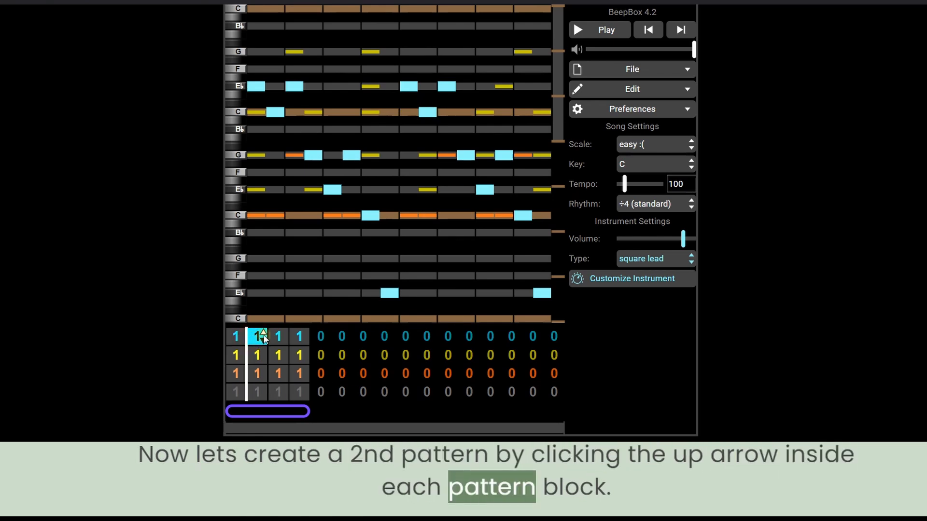
click(264, 333)
click(263, 352)
click(263, 351)
click(265, 370)
click(264, 368)
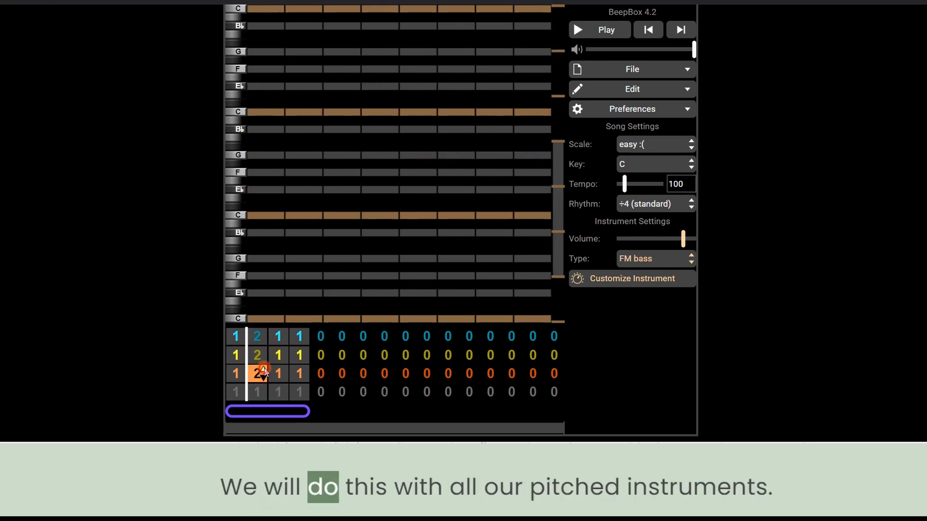
Write the second patterns of the melody, chord and bass channels using F, C and E flat notes.
click(256, 339)
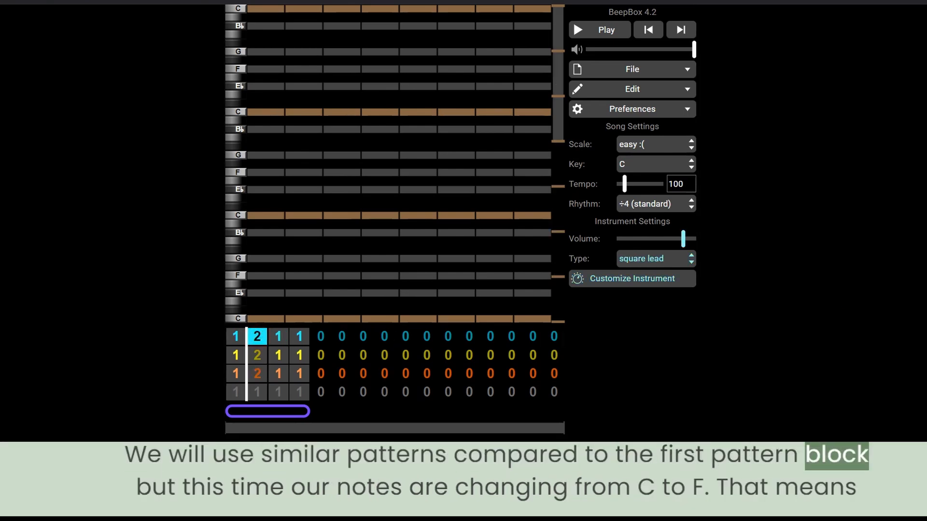
click(624, 317)
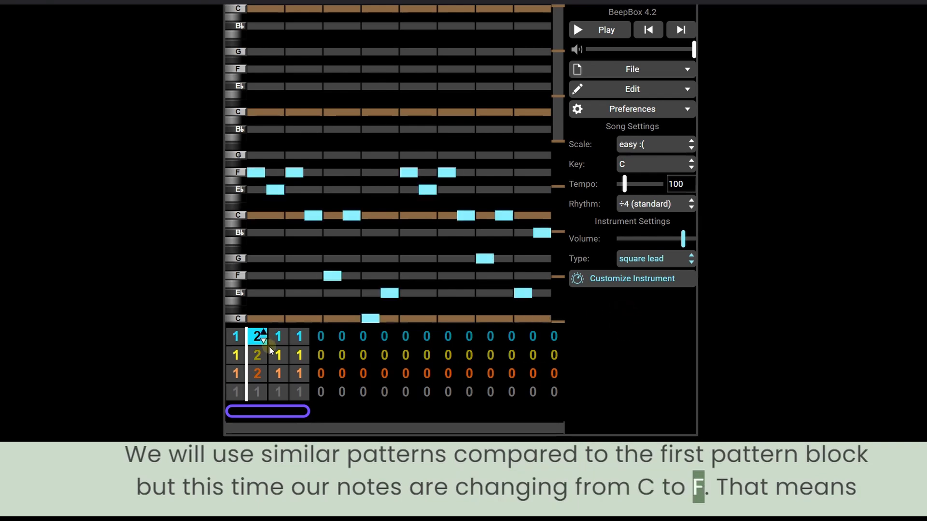
click(264, 354)
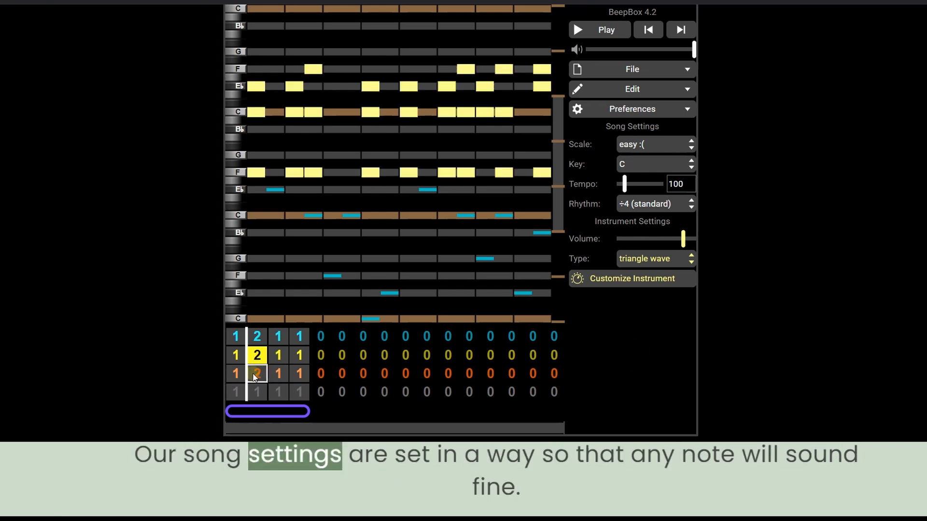
click(257, 373)
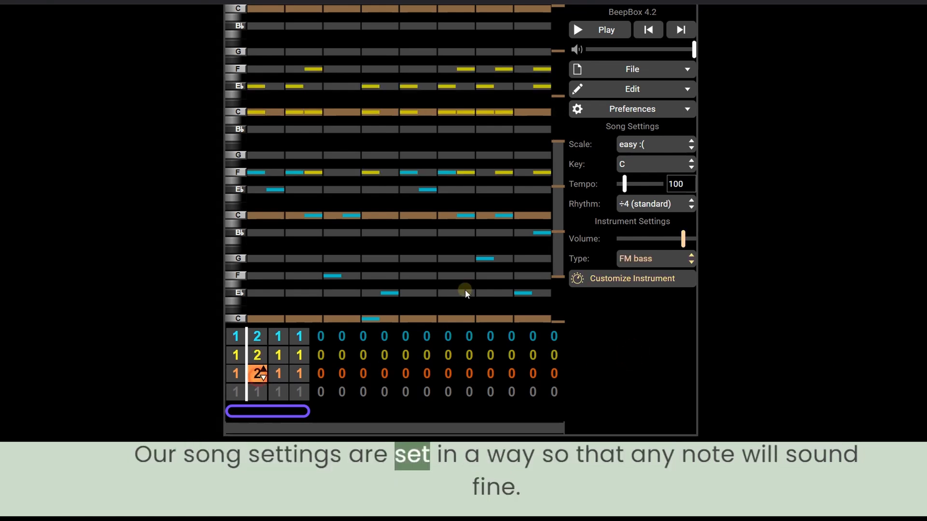
click(255, 375)
click(264, 378)
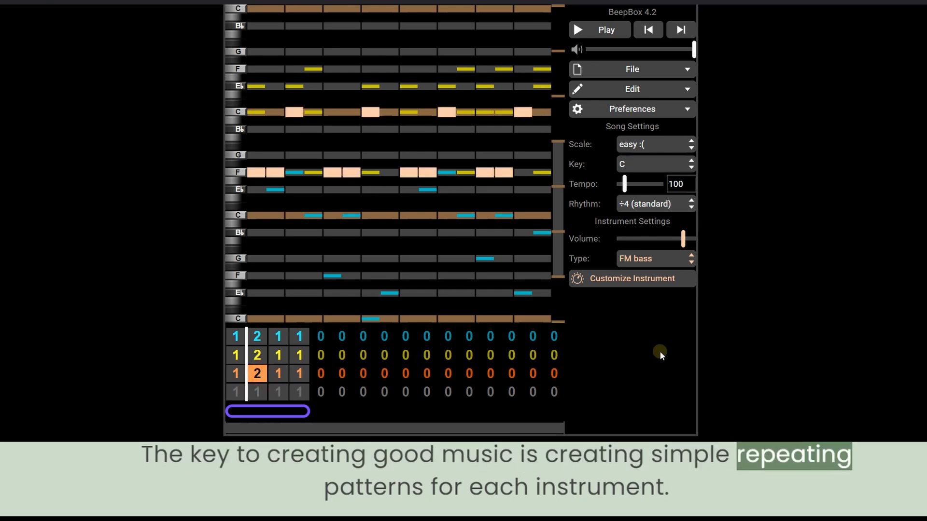
Set the fourth bar of the blue, yellow and orange channels to pattern 2.
click(300, 336)
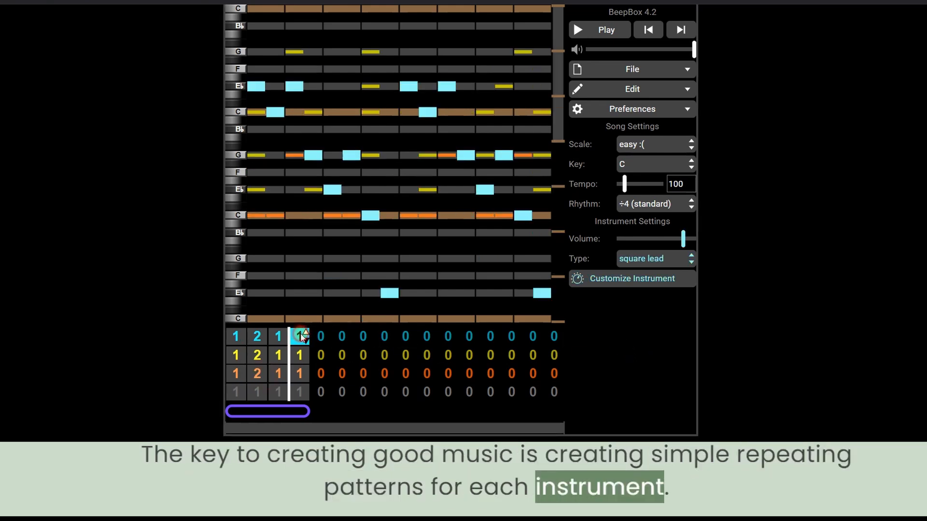
click(278, 355)
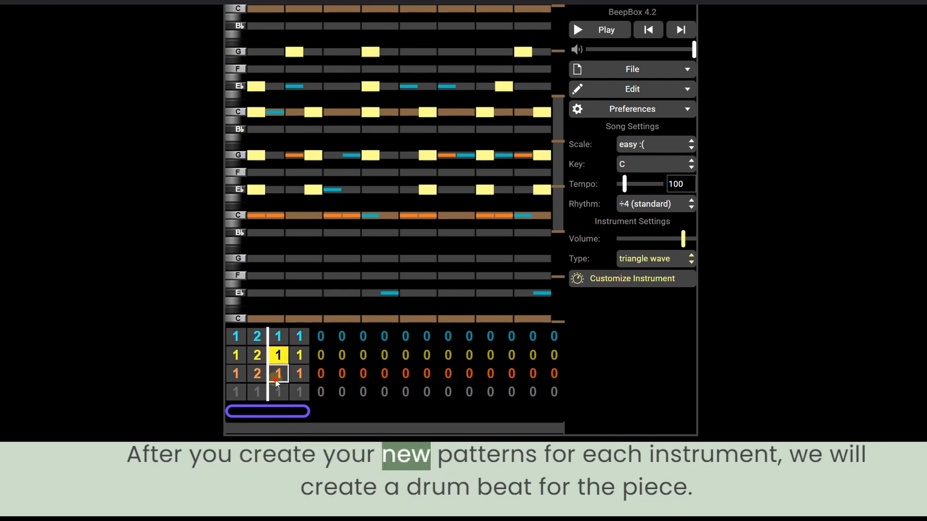
click(278, 373)
click(300, 337)
key(2)
click(303, 355)
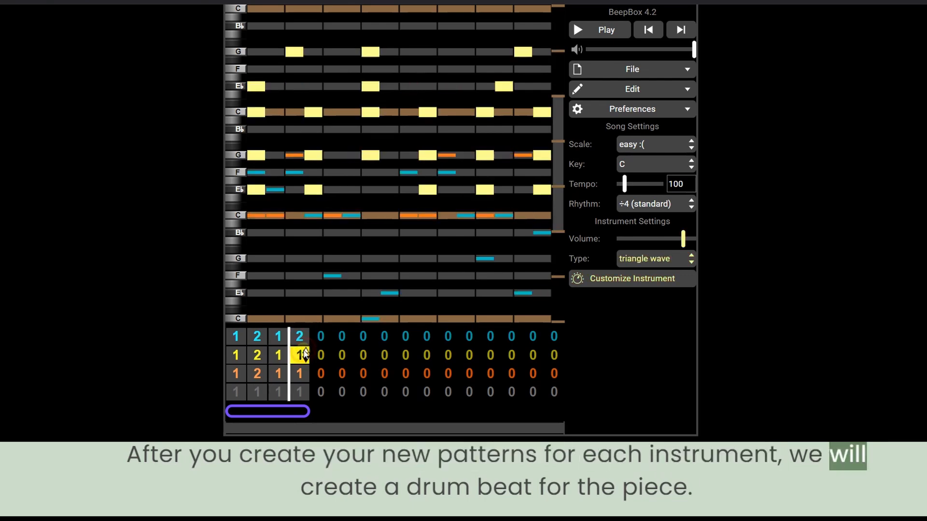
key(2)
click(305, 372)
key(2)
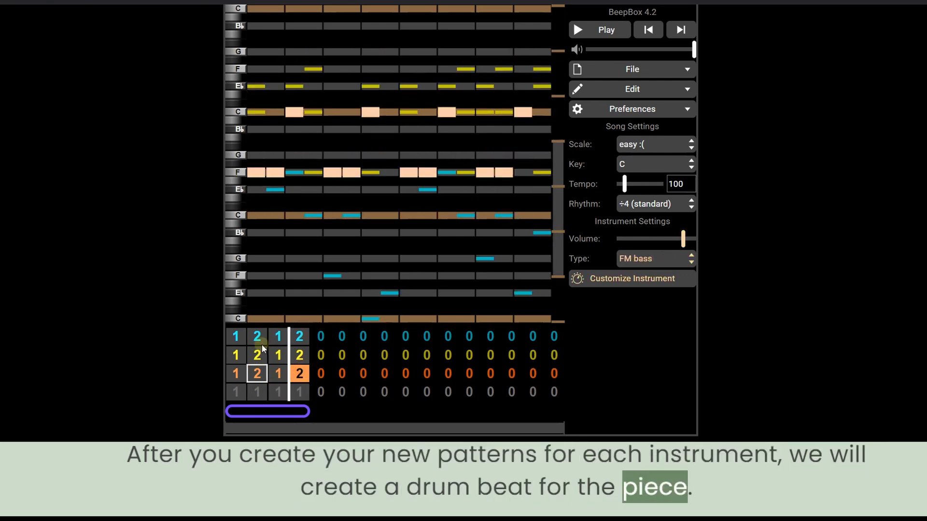
Program the drum beat with bottom drum hits on blocks 1 and 5, middle drum on blocks 3 and 7, and four top-drum hits per block.
click(234, 334)
click(228, 387)
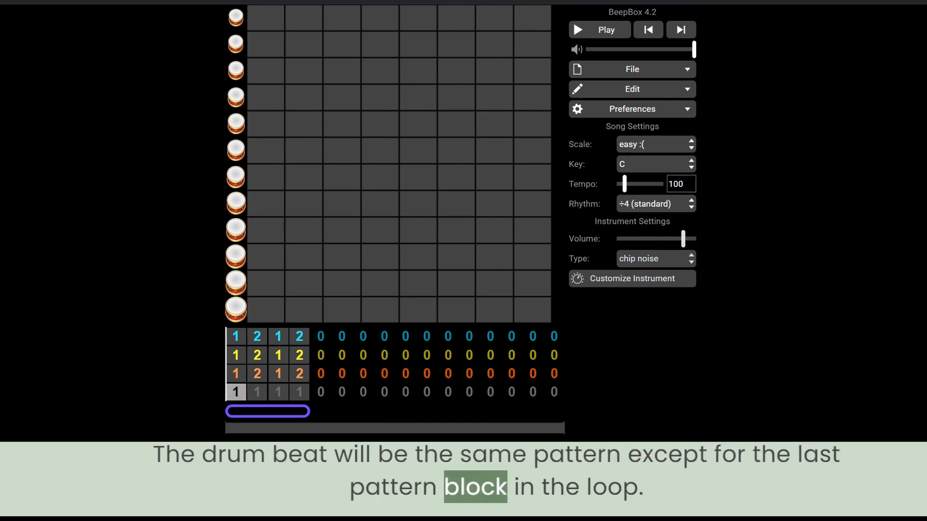
click(234, 395)
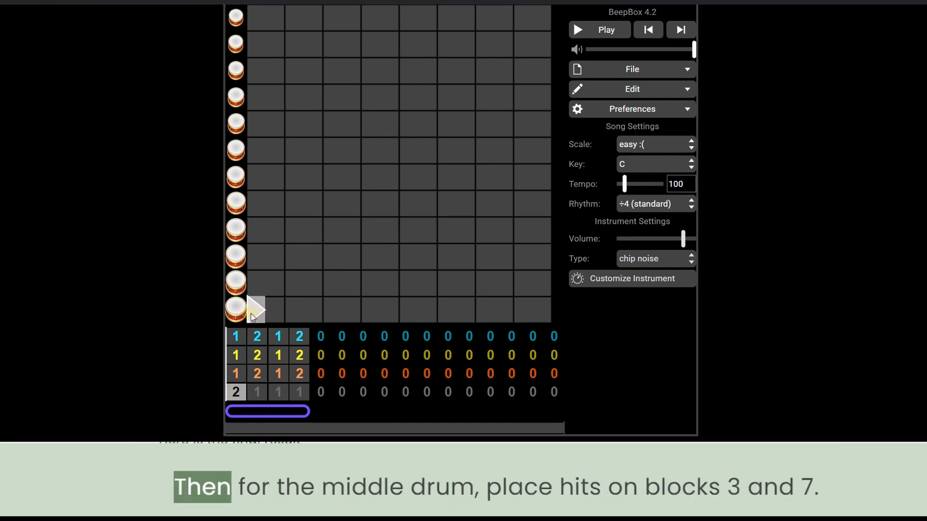
click(403, 308)
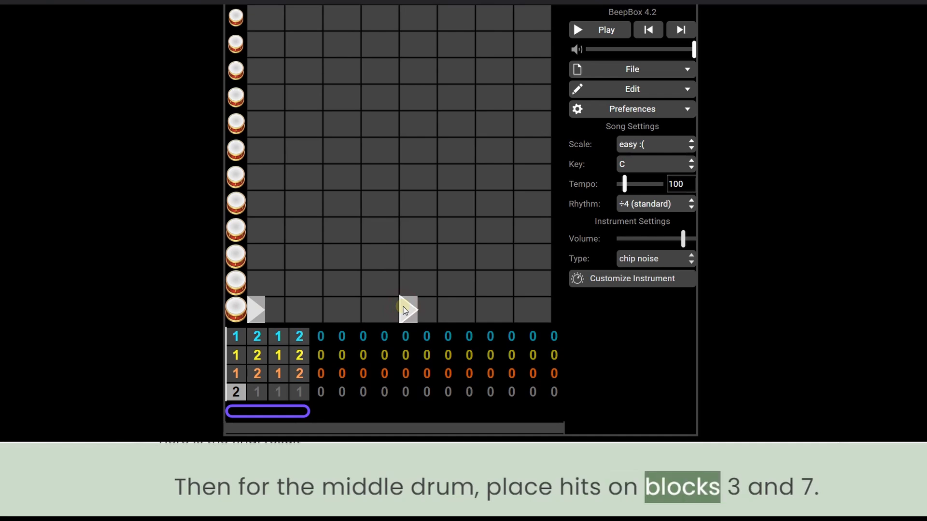
click(332, 179)
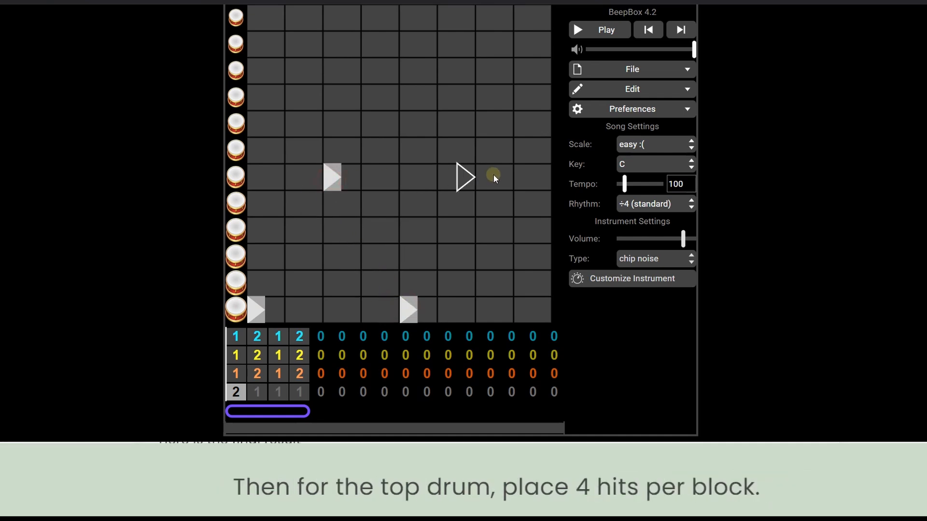
click(493, 173)
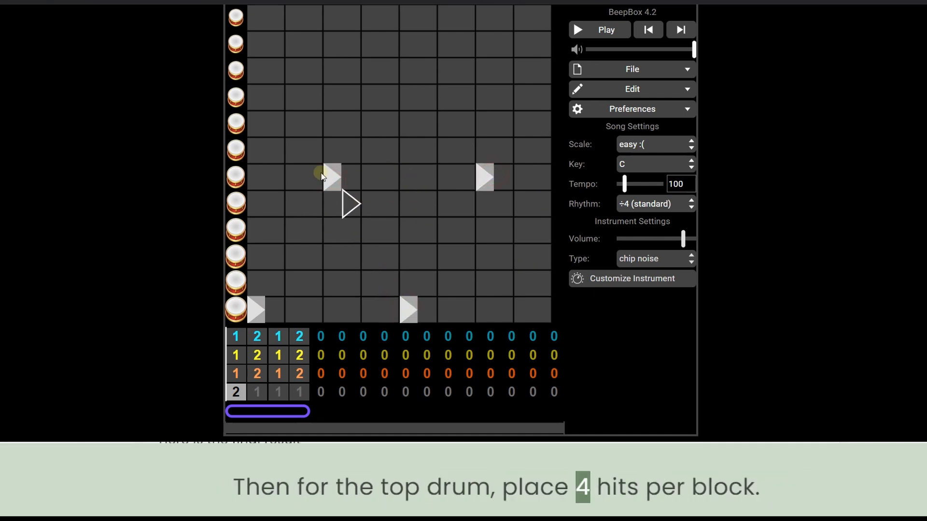
click(242, 396)
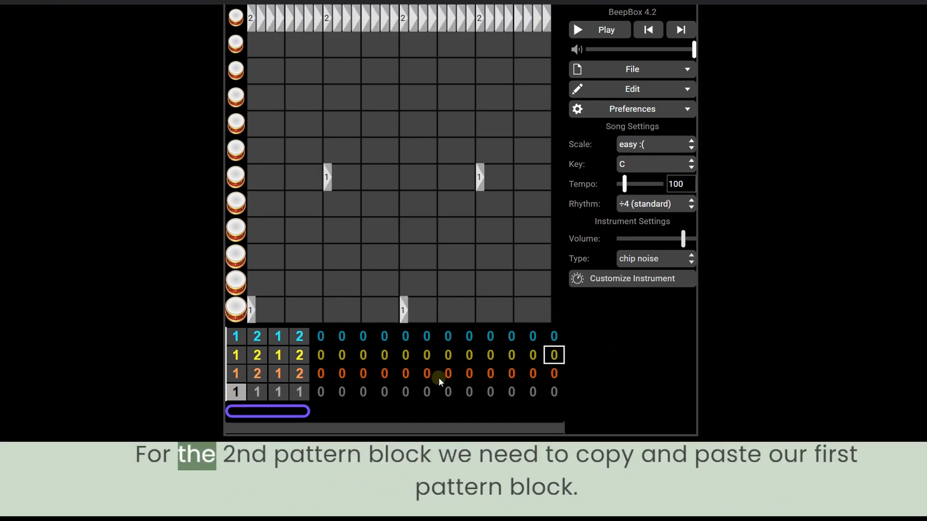
Copy the gray drum's first pattern and paste its notes into pattern 2 in the fourth bar.
click(257, 392)
click(299, 392)
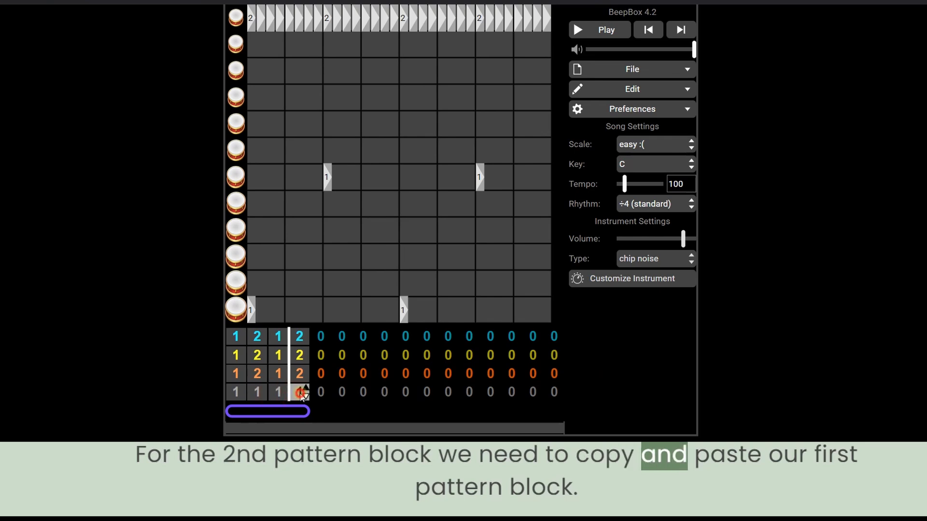
click(305, 387)
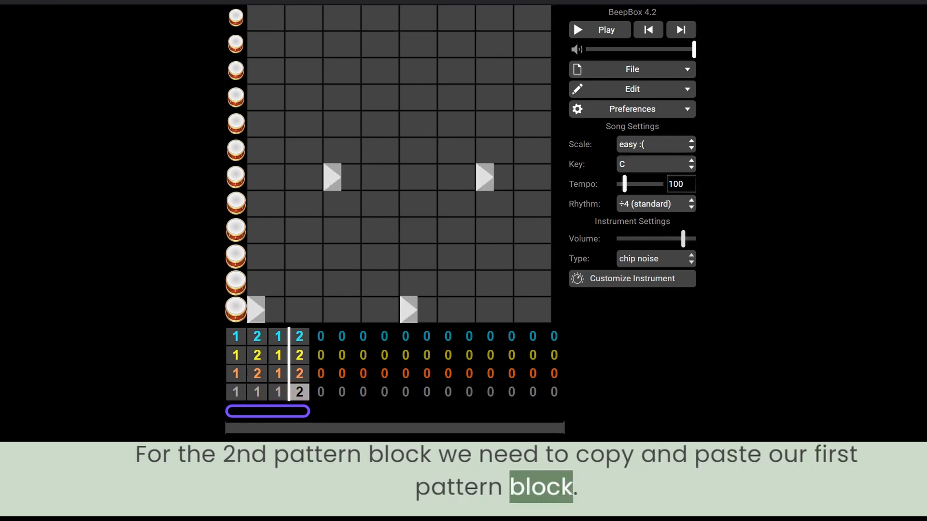
click(236, 392)
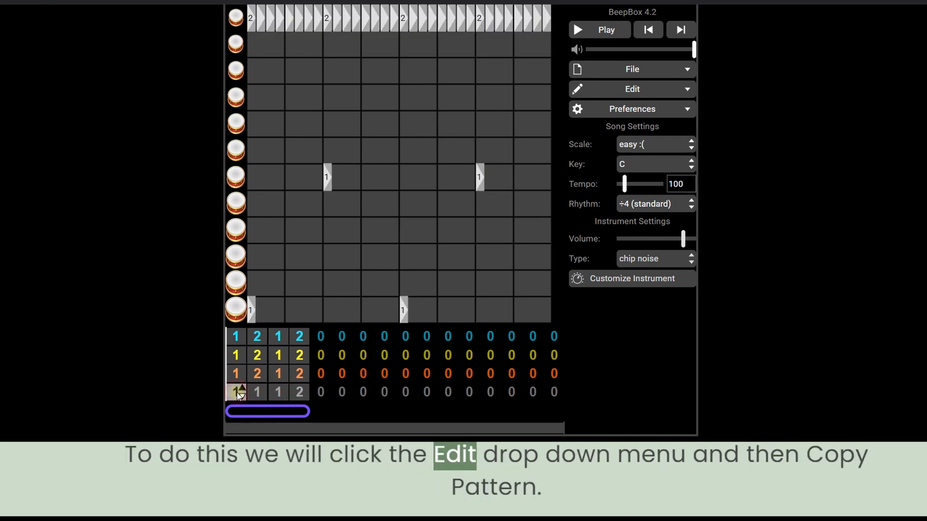
click(647, 90)
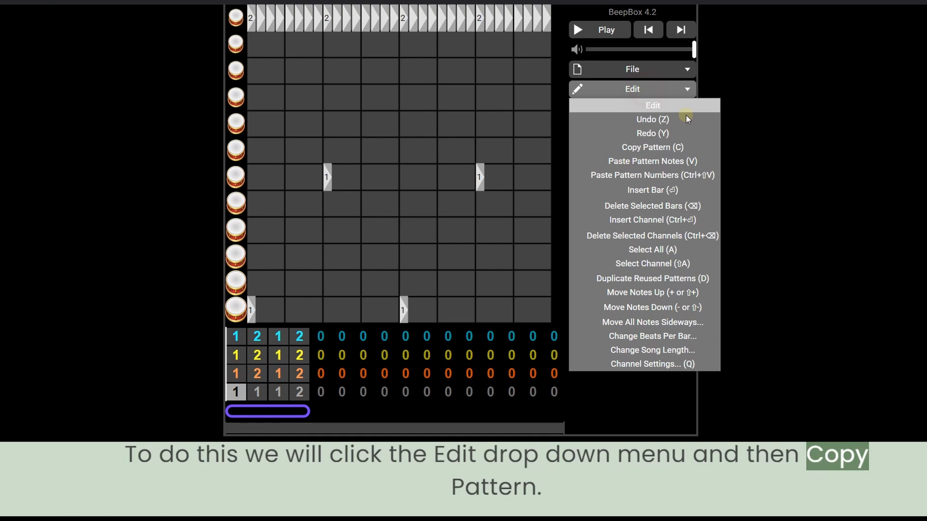
click(678, 147)
click(299, 392)
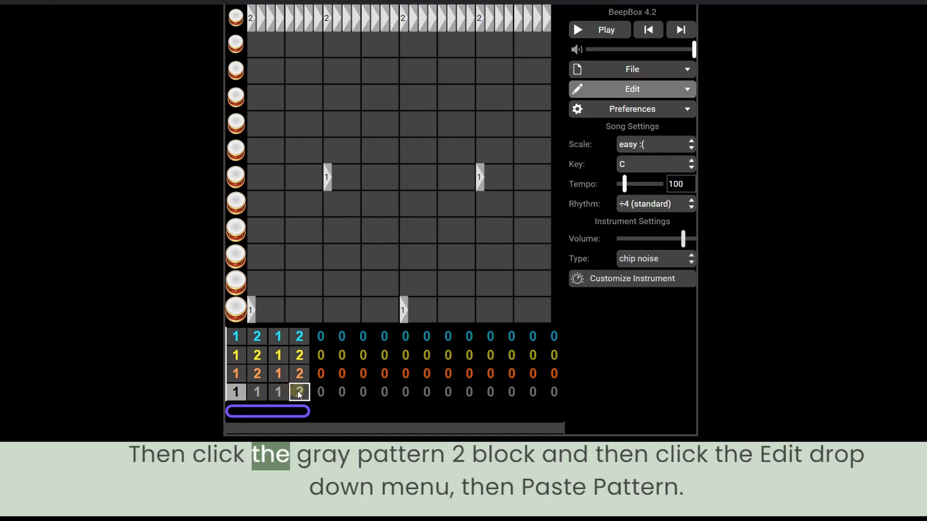
click(646, 90)
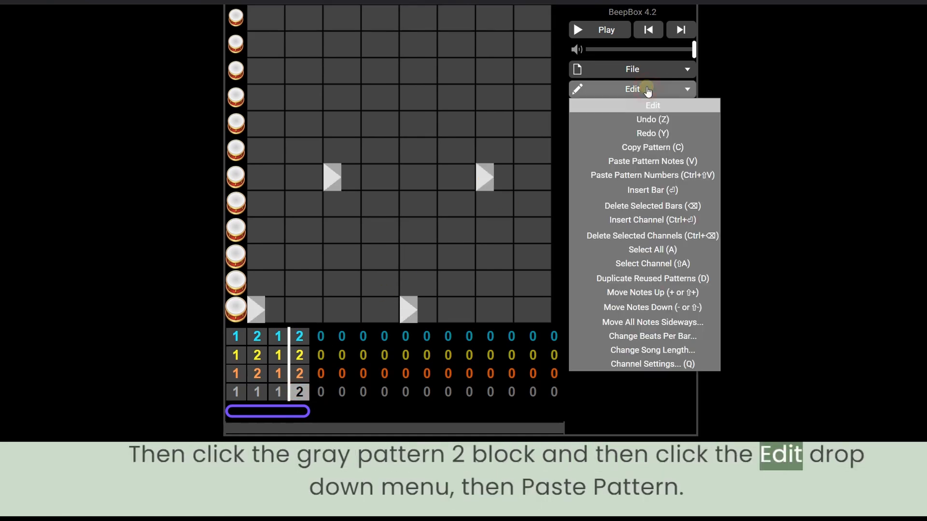
click(660, 161)
Turn the end of drum pattern 2 into a fill by removing the last top-drum hits and adding other drum hits.
click(278, 393)
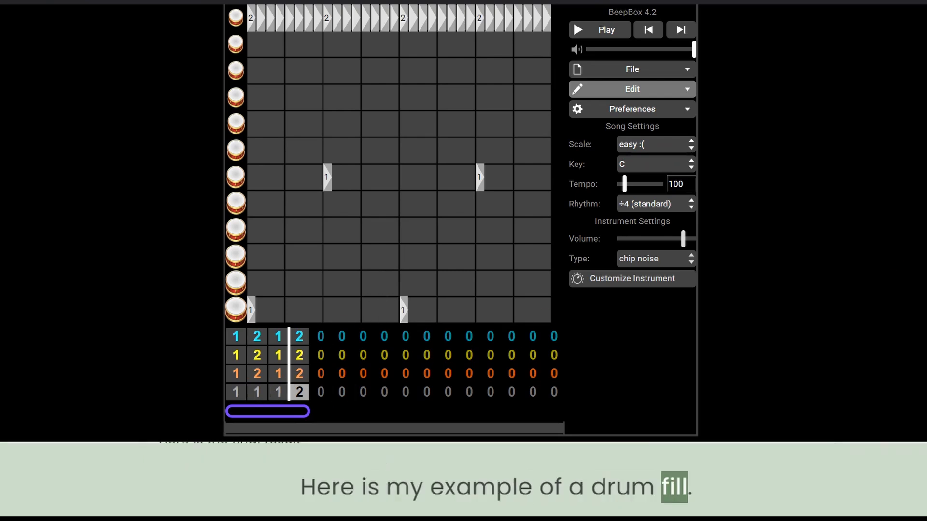
click(545, 21)
click(536, 21)
click(526, 21)
click(517, 21)
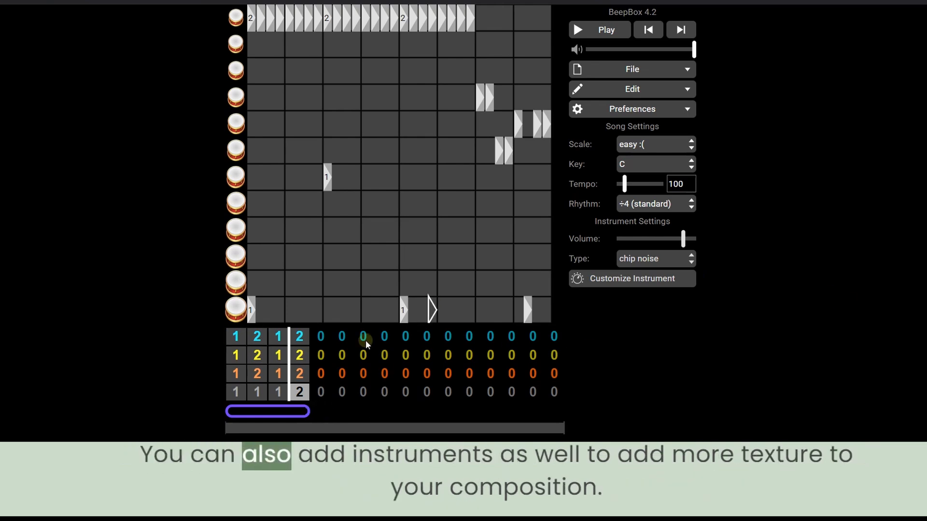
Set the fifth bar of all four channels to new pattern 3.
double_click(327, 333)
click(326, 333)
click(326, 333)
click(327, 352)
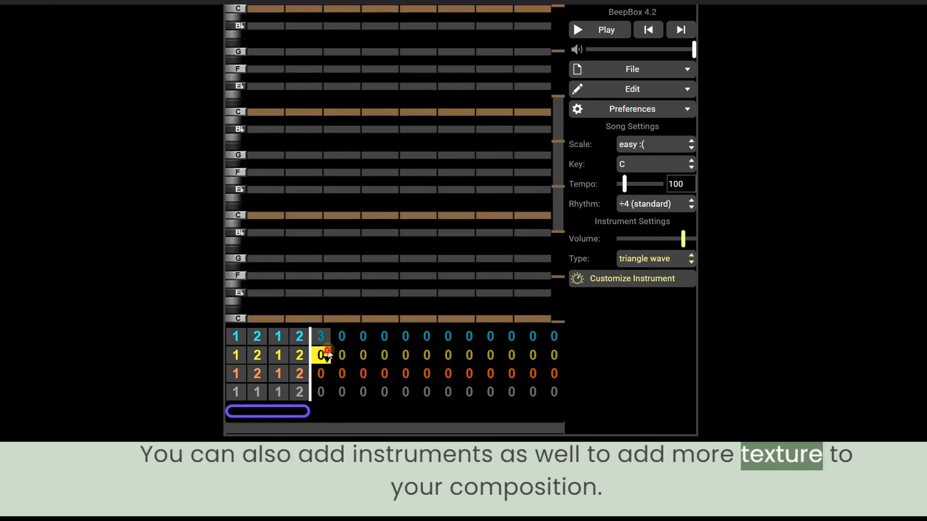
click(327, 352)
click(327, 352)
click(327, 352)
click(329, 373)
click(328, 373)
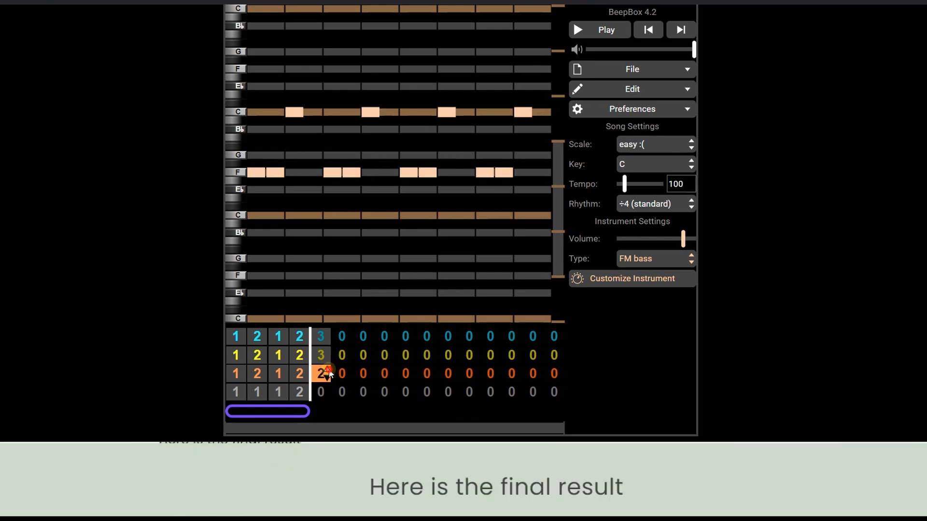
click(327, 390)
click(327, 390)
click(327, 390)
click(327, 389)
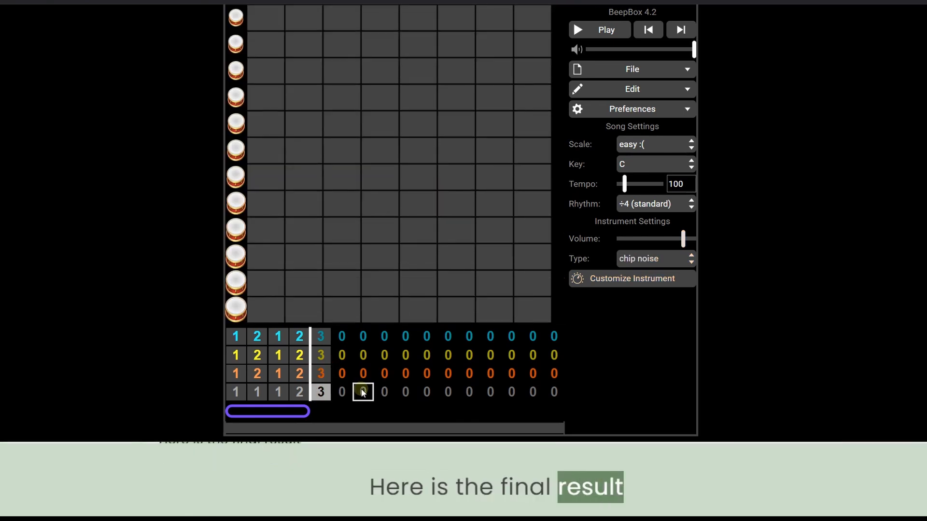
Set the sixth bar of the gray, orange and yellow channels to pattern 4.
click(348, 390)
click(349, 389)
click(349, 389)
click(349, 388)
click(348, 372)
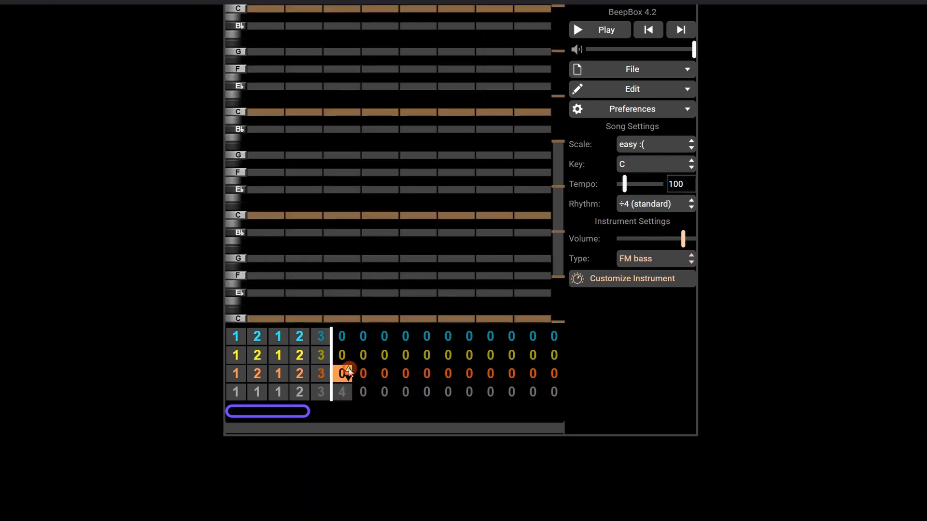
click(350, 355)
click(349, 355)
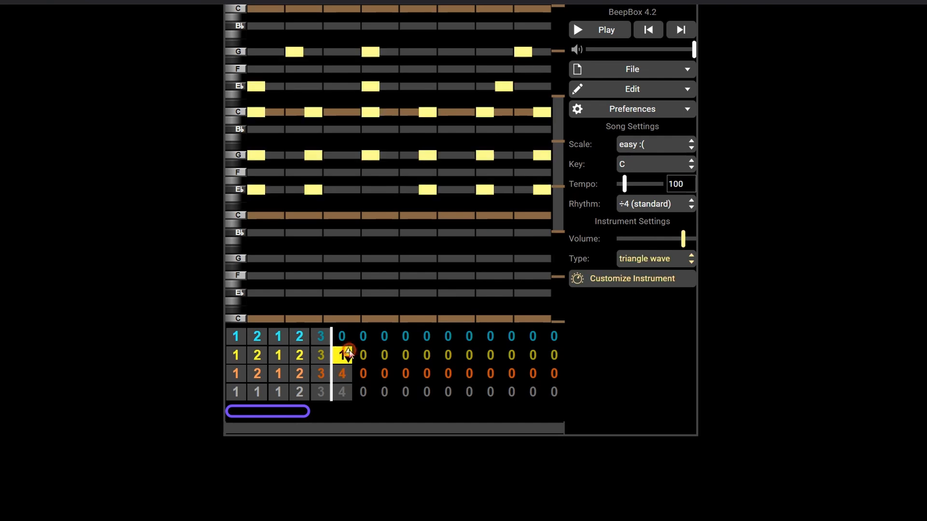
click(350, 355)
click(349, 355)
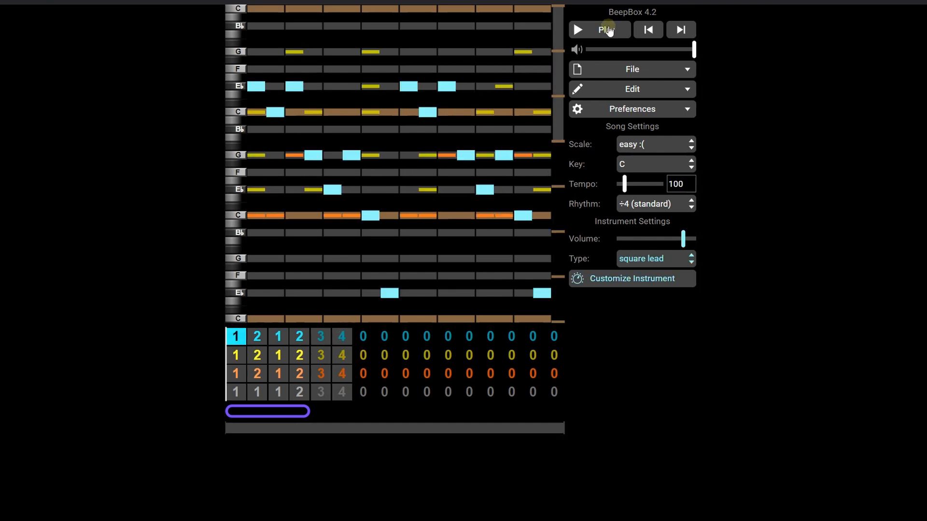
Play the song, set the gray drum channel's second bar to pattern 2 while listening, and stop playback.
click(606, 30)
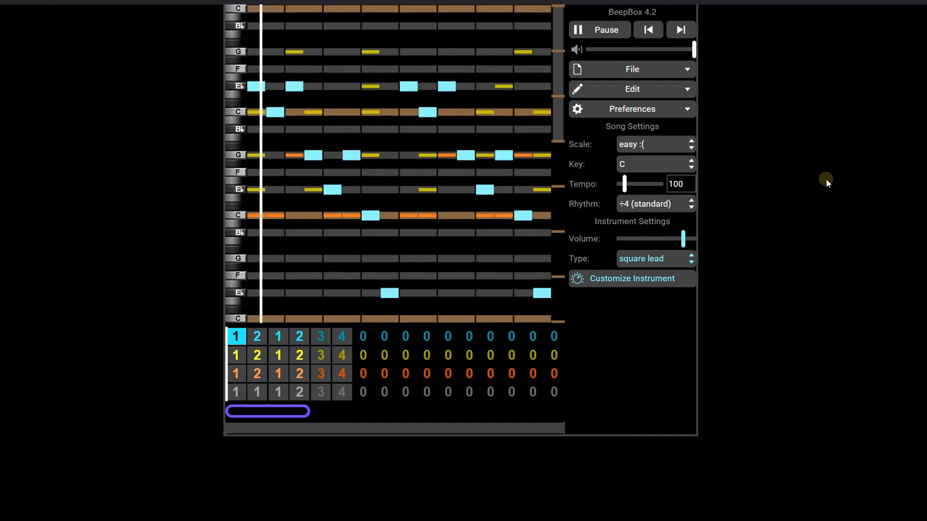
click(262, 390)
key(2)
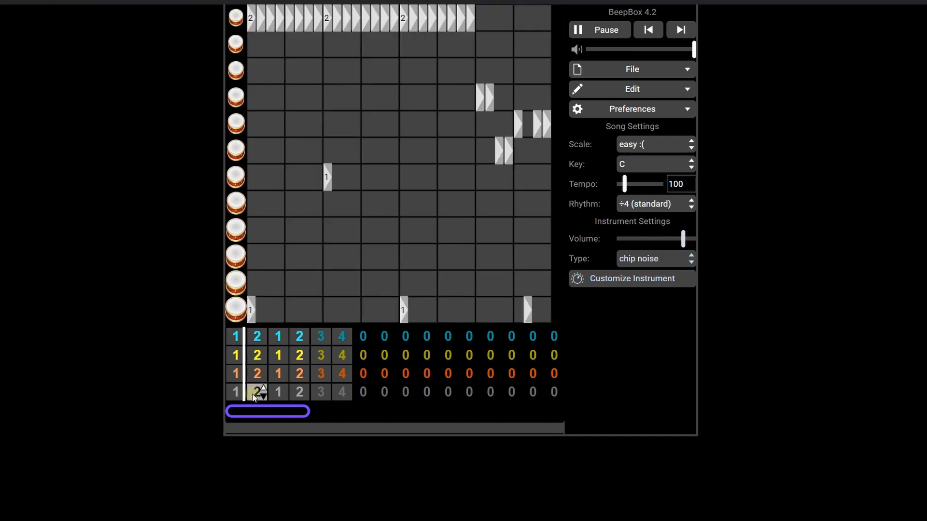
click(280, 395)
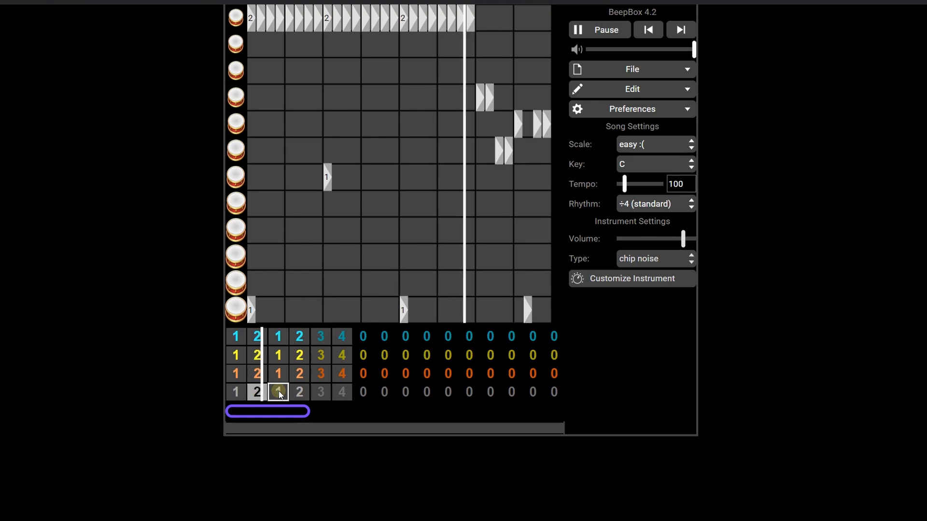
click(277, 375)
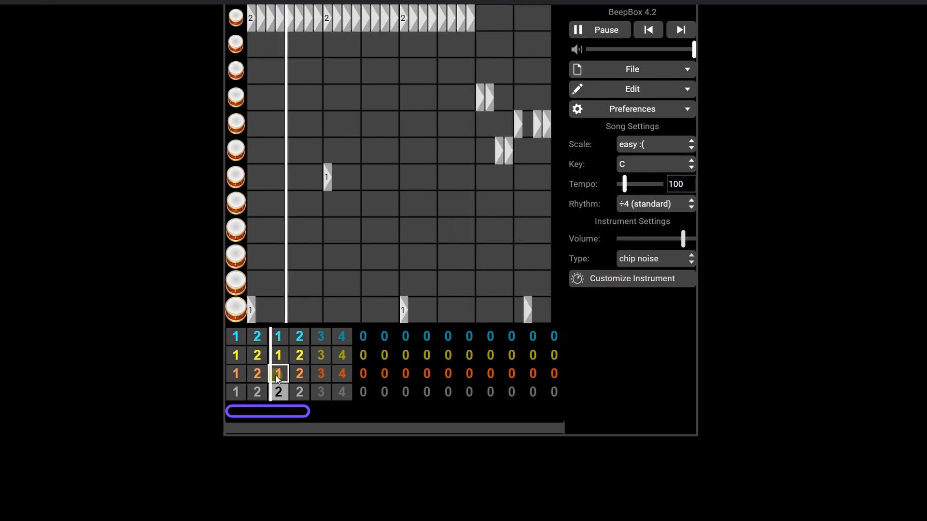
click(284, 379)
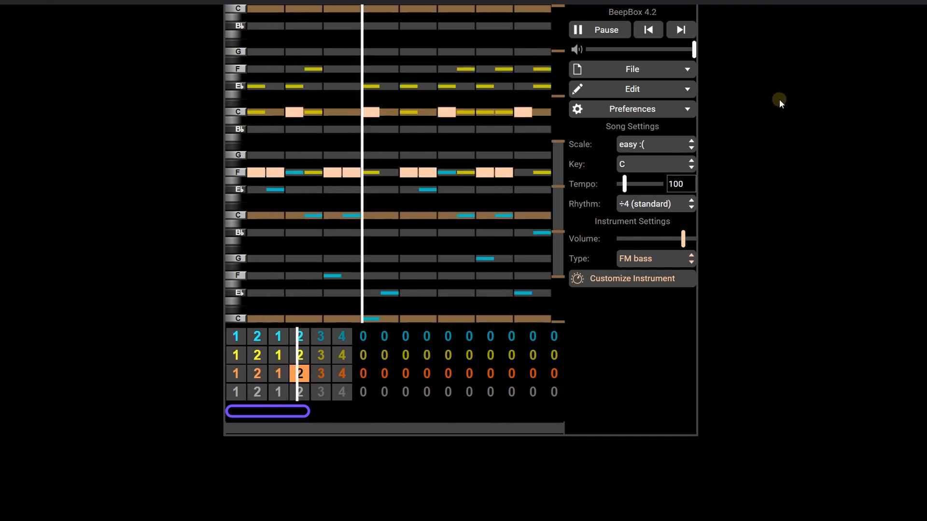
click(605, 31)
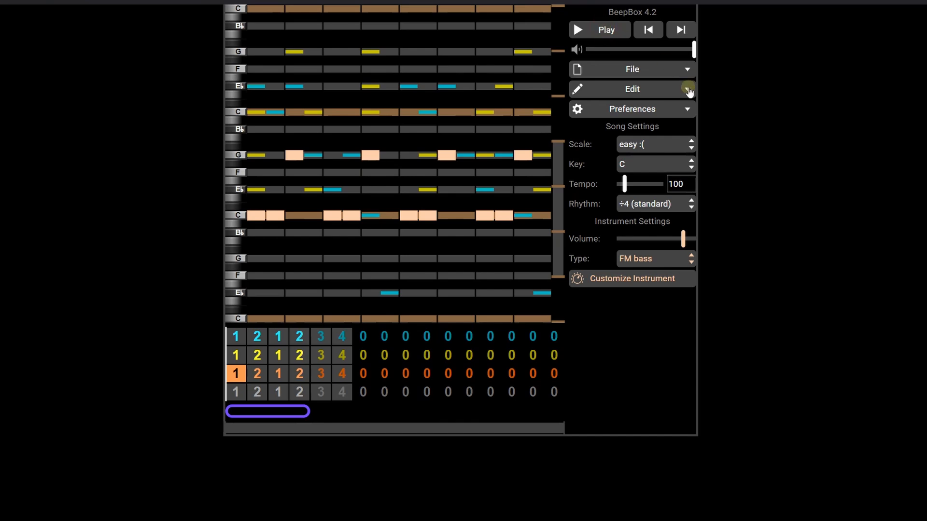